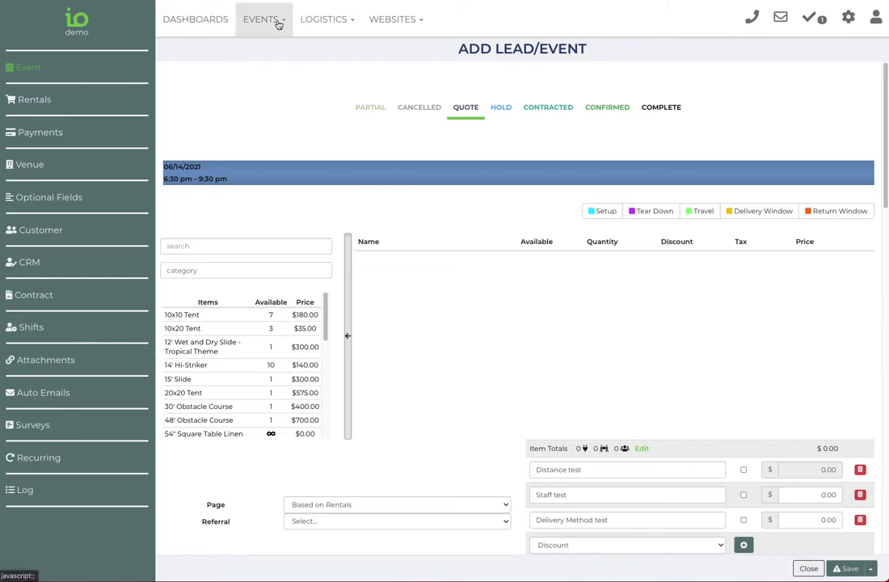
Discard the unsaved form and start a new blank lead from Leads/Events.
click(277, 25)
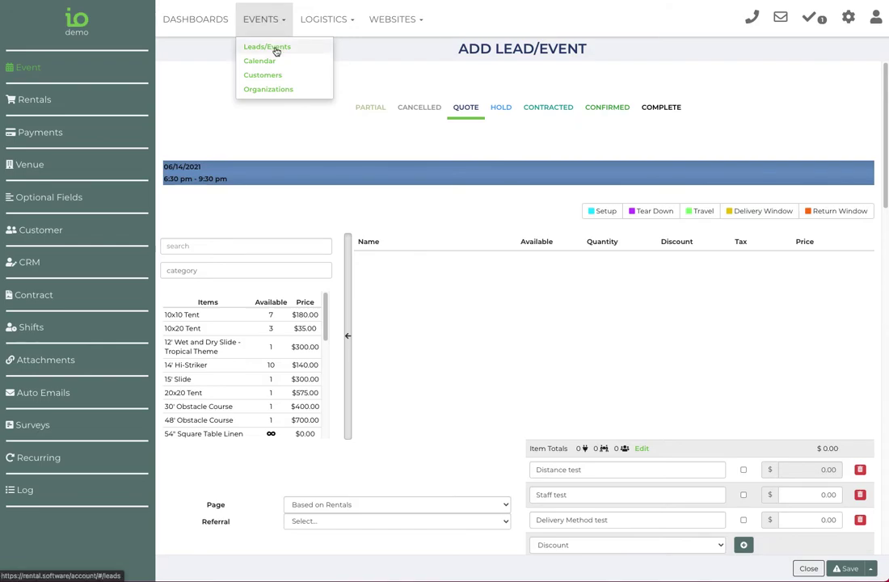
click(276, 48)
click(440, 303)
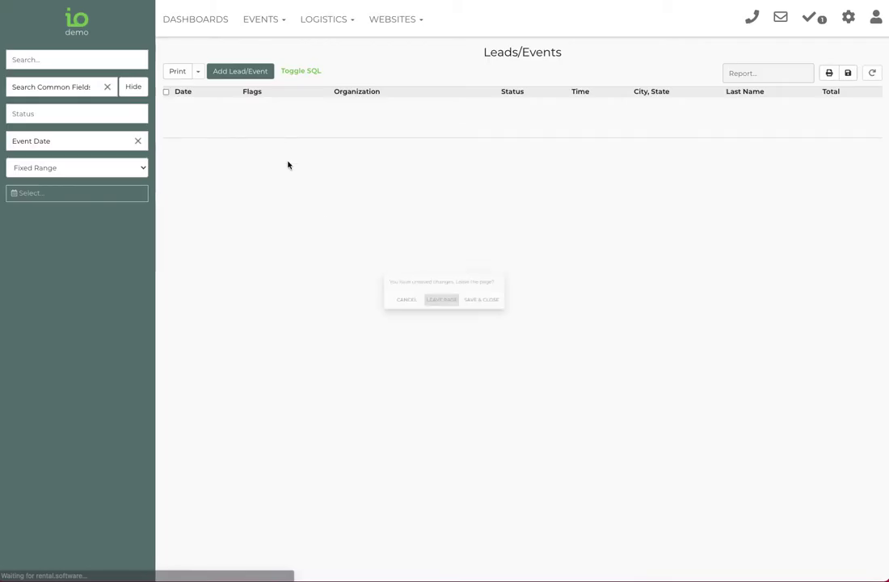
click(226, 73)
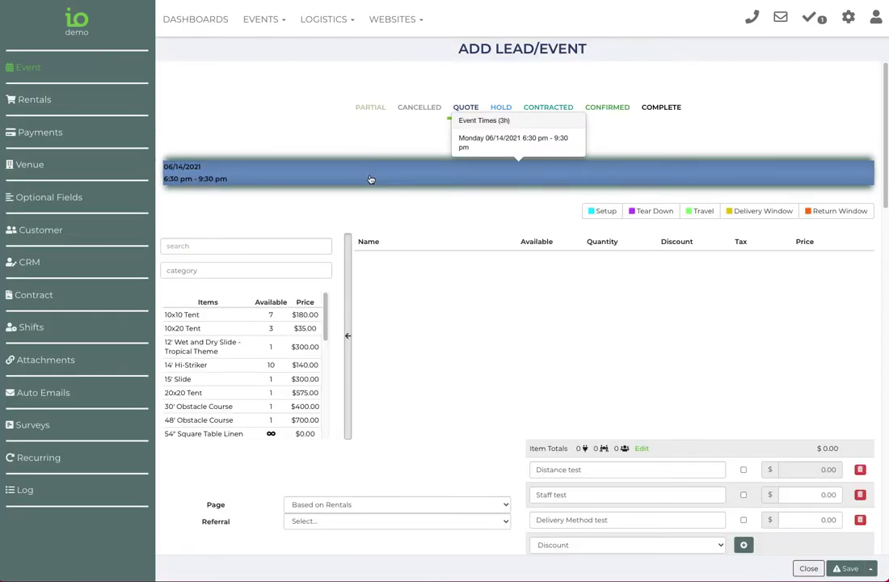
Set the event to July 30, 2021, from 2:30 pm to 6:30 pm.
click(370, 179)
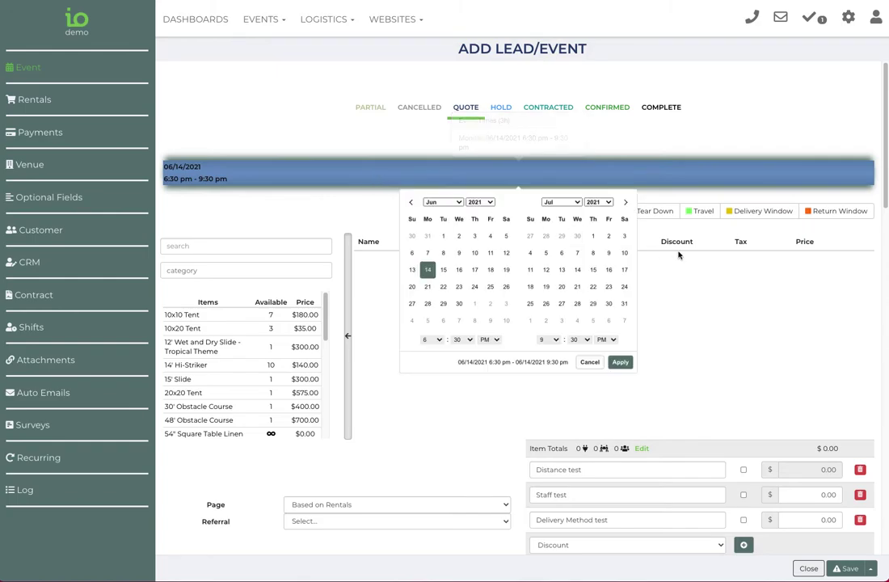
click(609, 305)
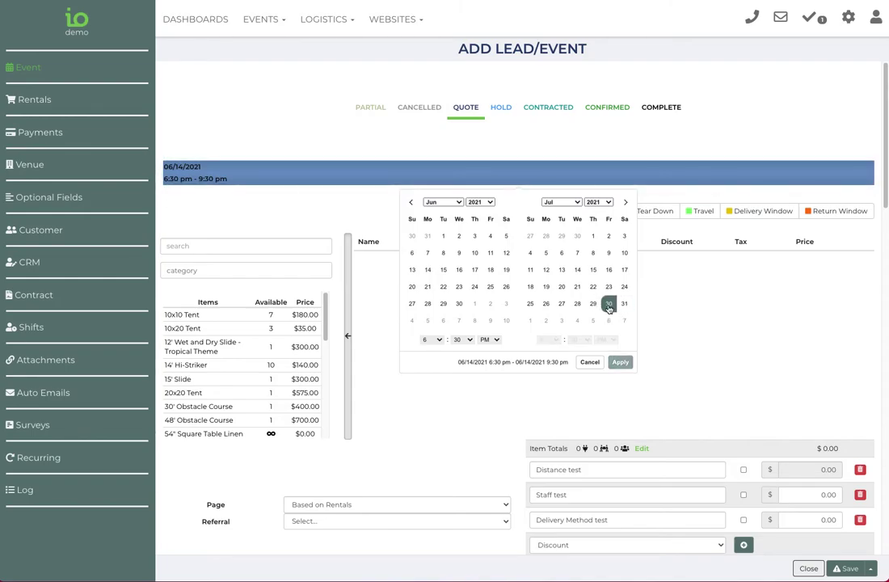
click(609, 305)
click(432, 340)
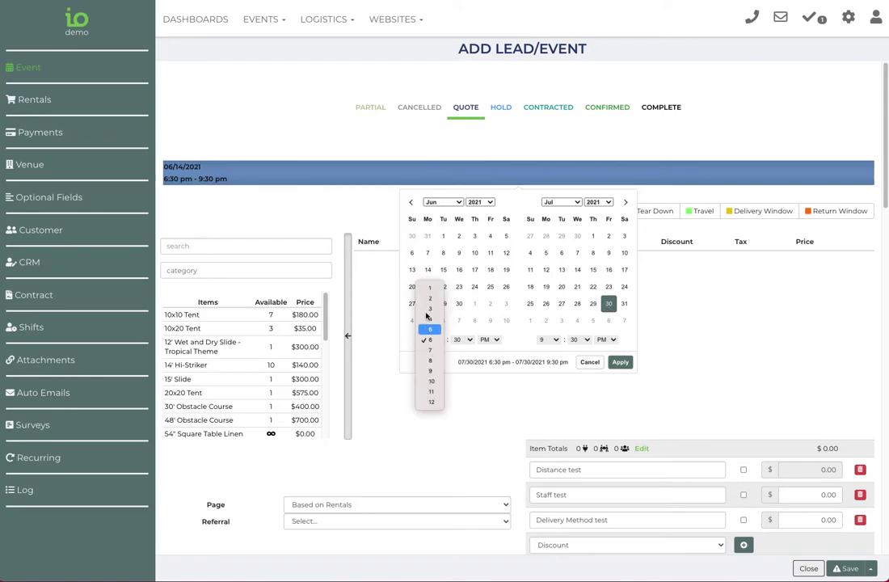
click(430, 299)
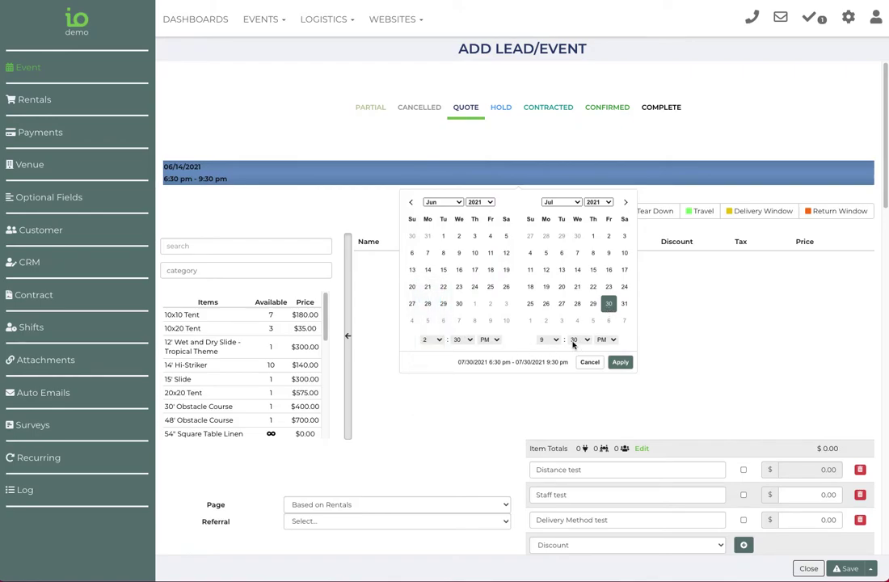
click(558, 342)
click(551, 306)
click(619, 363)
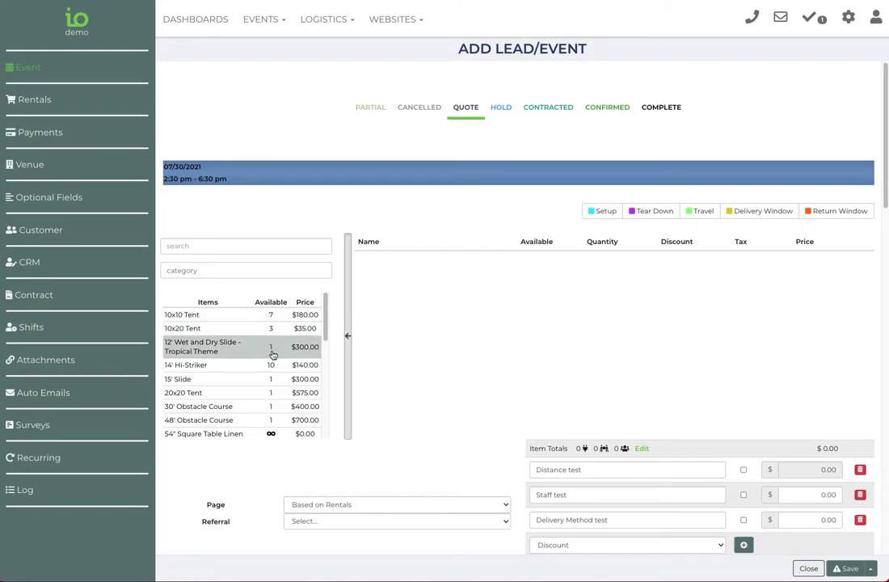
Search the rental items for 'joust', then clear the search.
scroll(252, 351, down, 2)
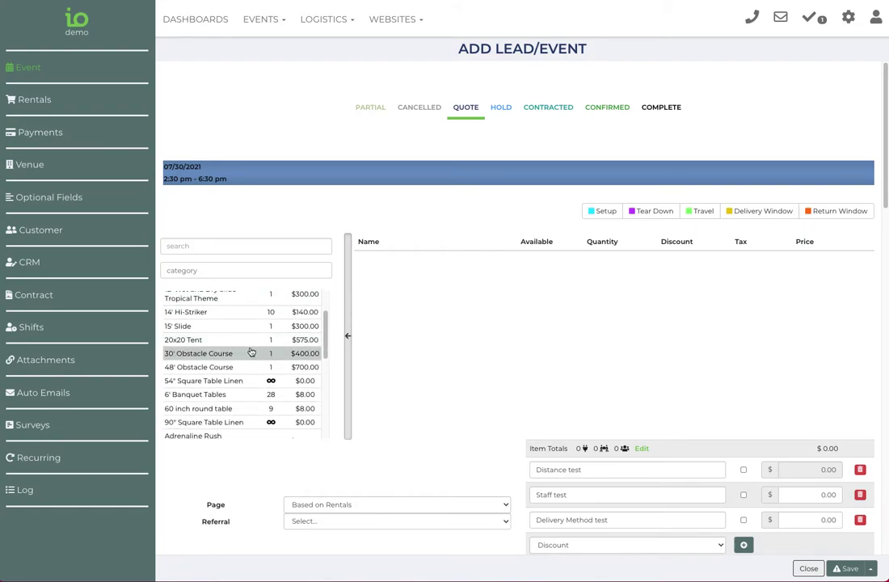
scroll(251, 352, up, 2)
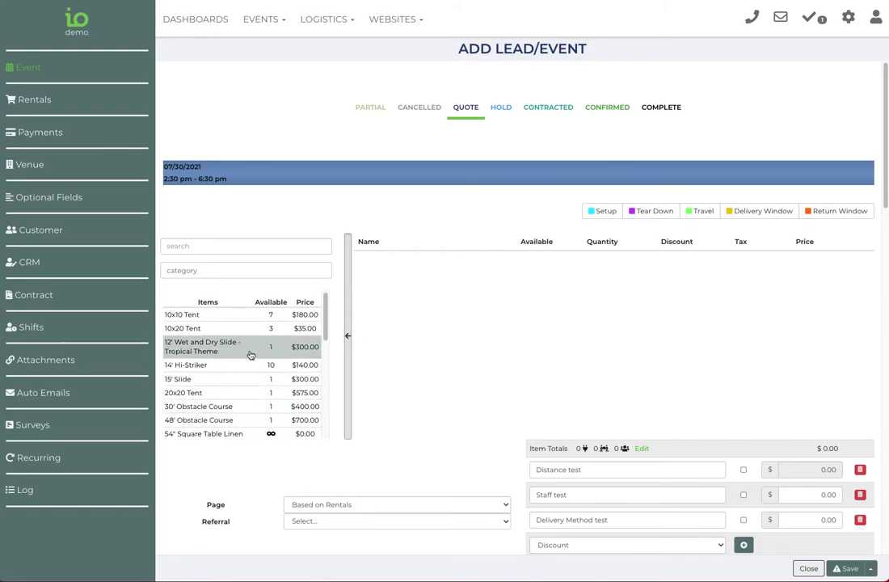
click(246, 249)
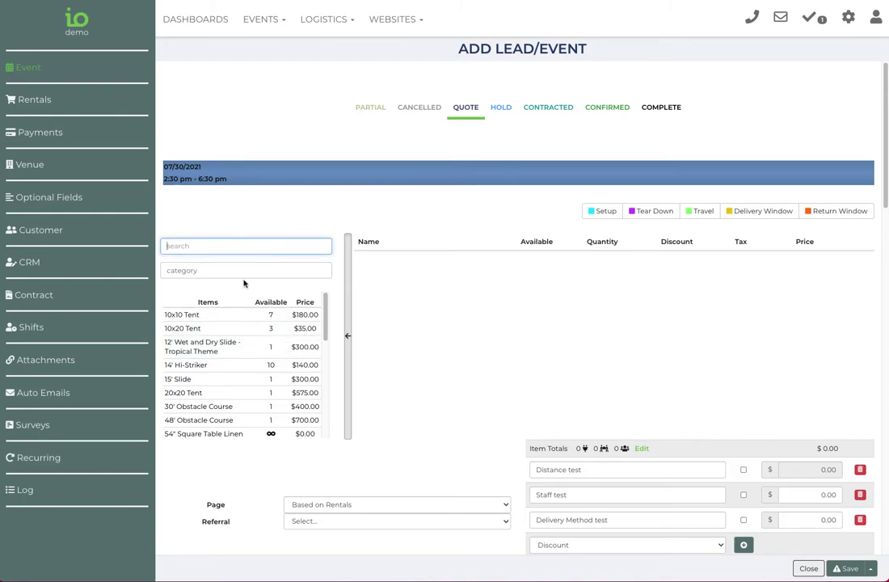
scroll(244, 327, down, 4)
scroll(250, 344, up, 4)
text(jo)
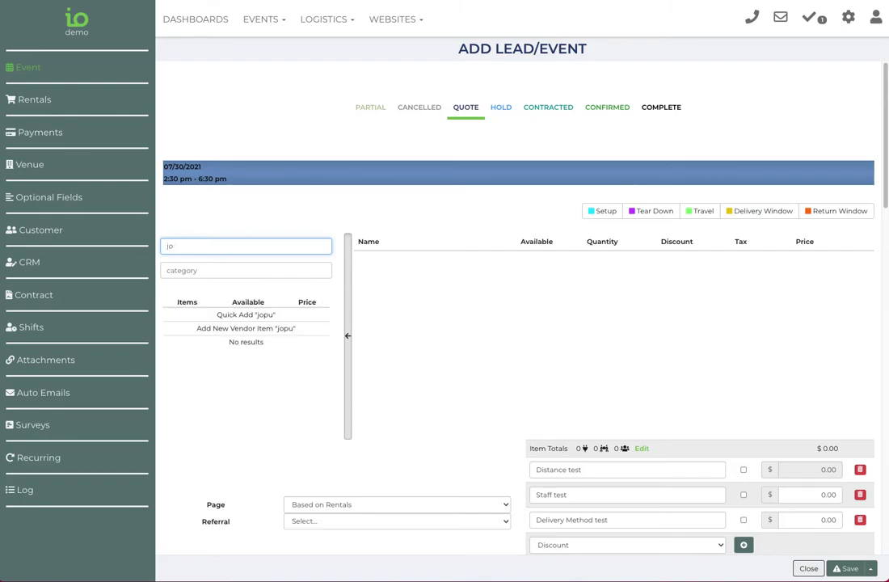
text(ust)
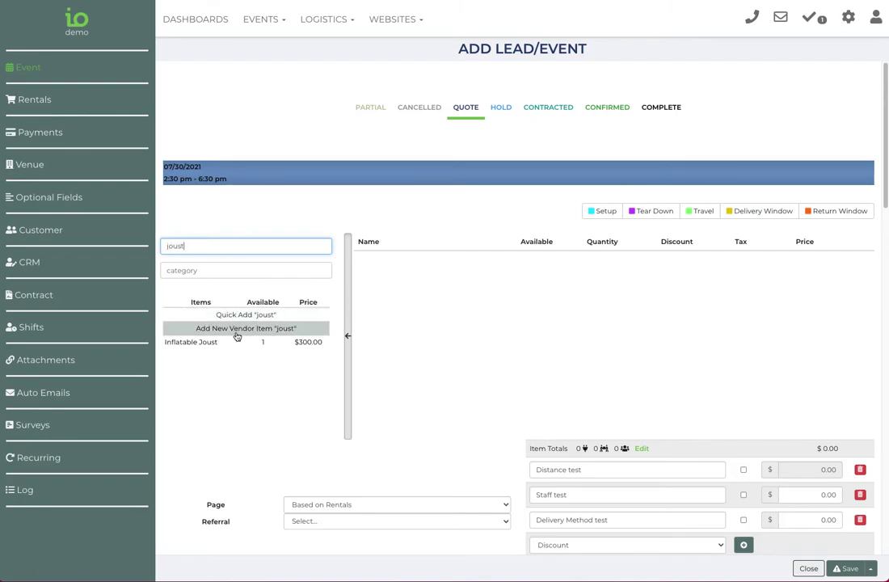
double_click(198, 246)
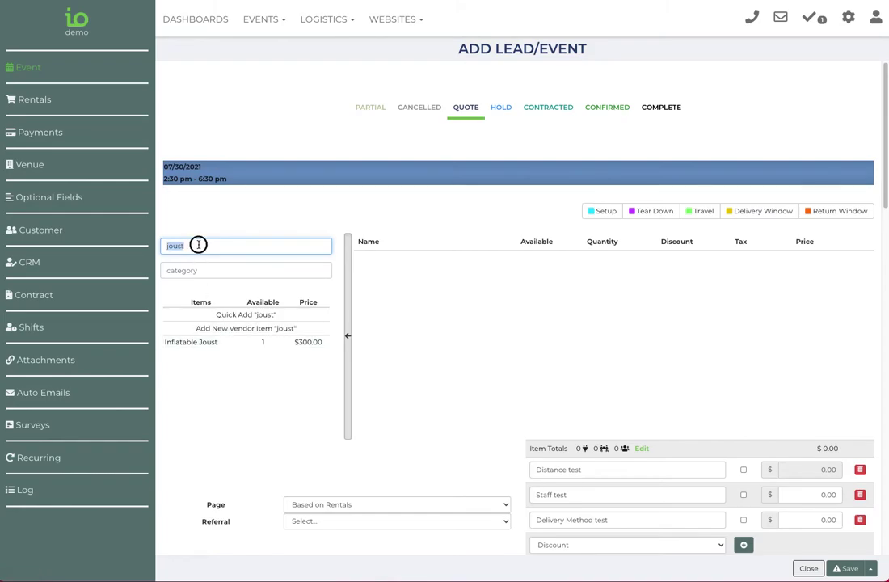
key(BackSpace)
Filter the rentals to Water Rides and search for 'dolphin'.
click(209, 271)
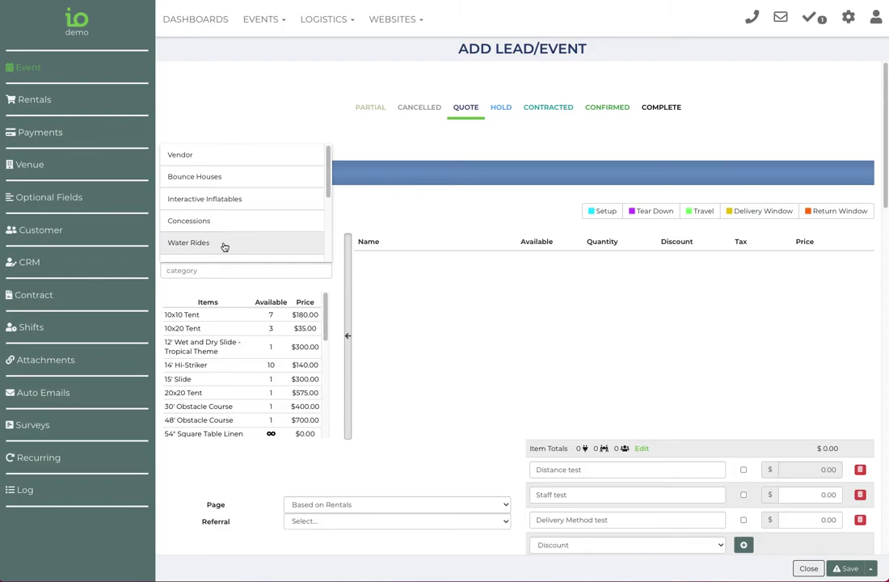
click(224, 244)
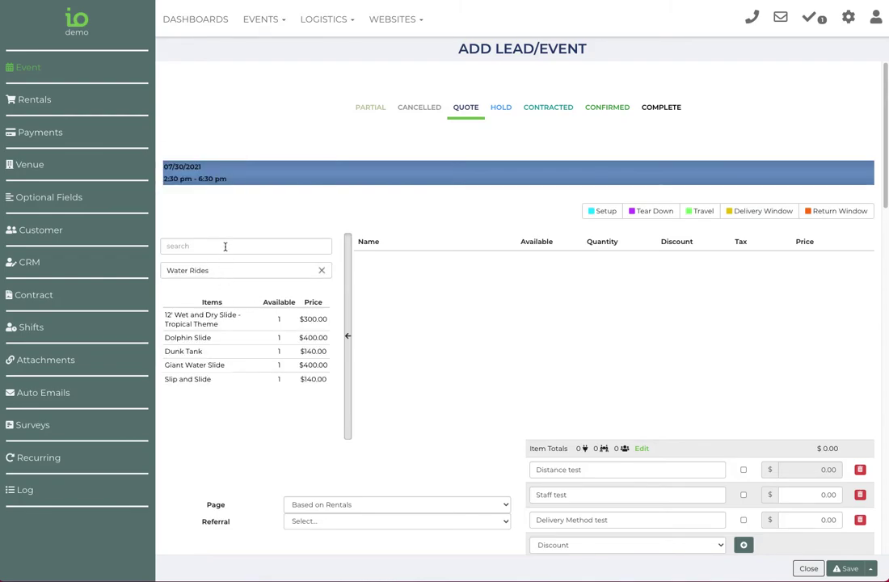
click(226, 247)
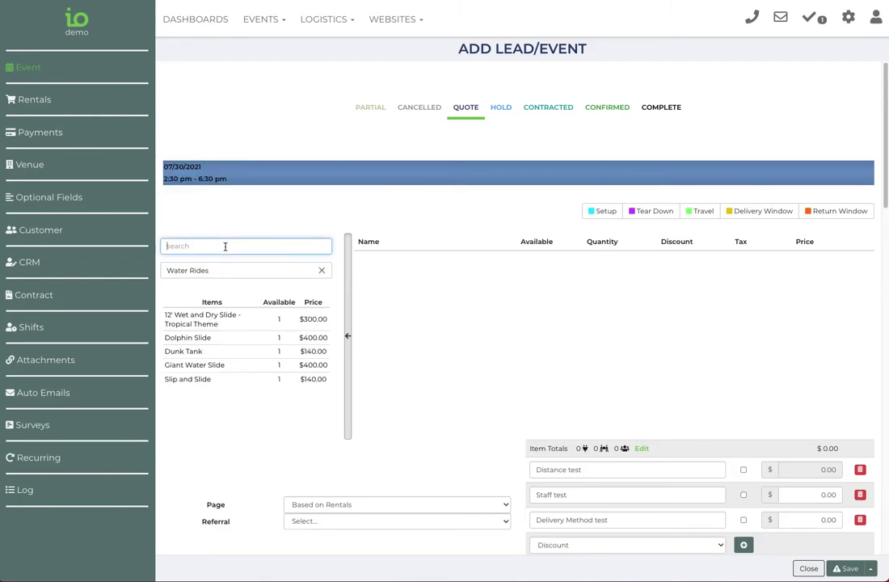
text(dolphin)
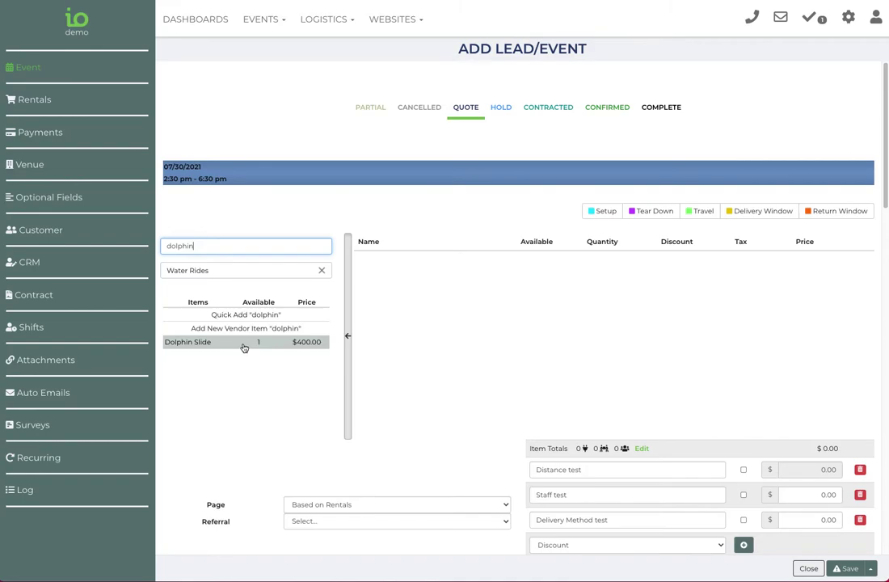
Add the Dolphin Slide, check the $428.00 total with 7% tax, and go to Customer.
click(243, 346)
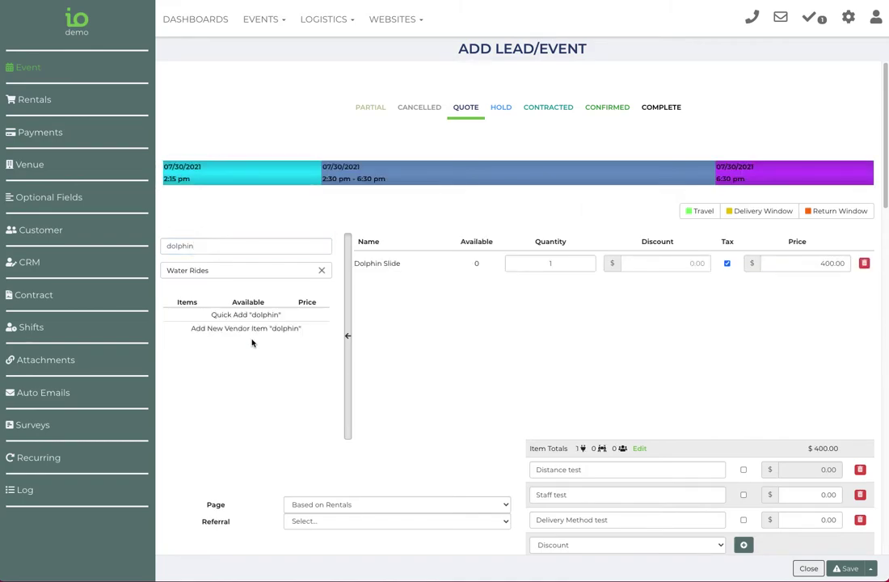
scroll(485, 306, down, 3)
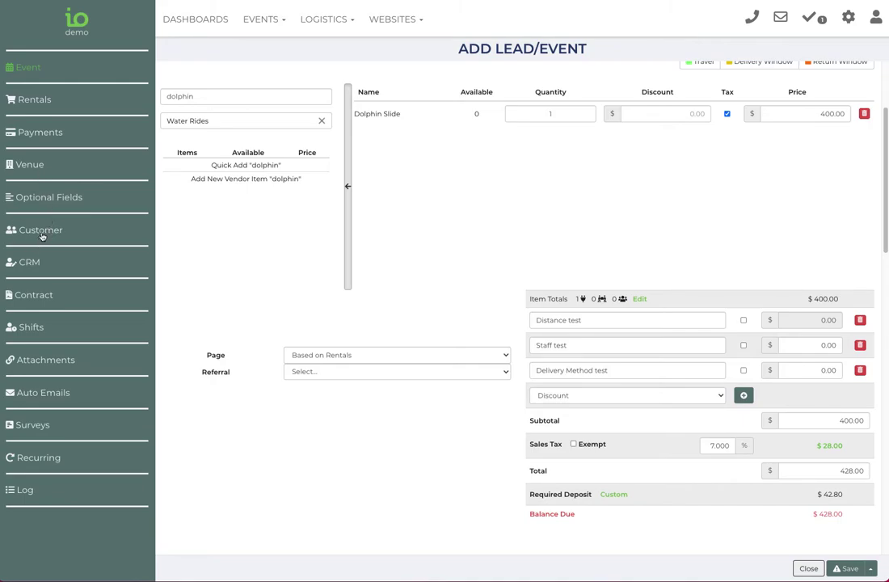
click(41, 232)
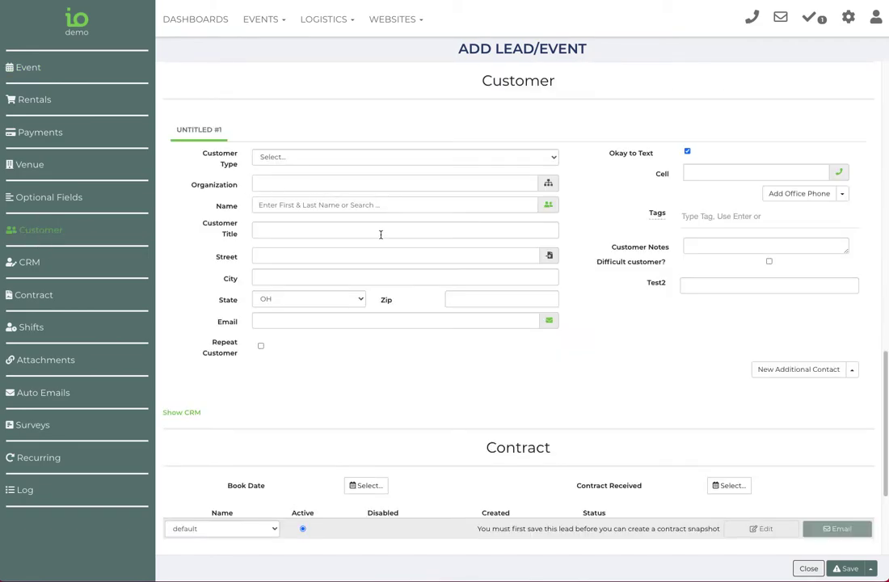
scroll(381, 234, up, 3)
scroll(379, 236, down, 1)
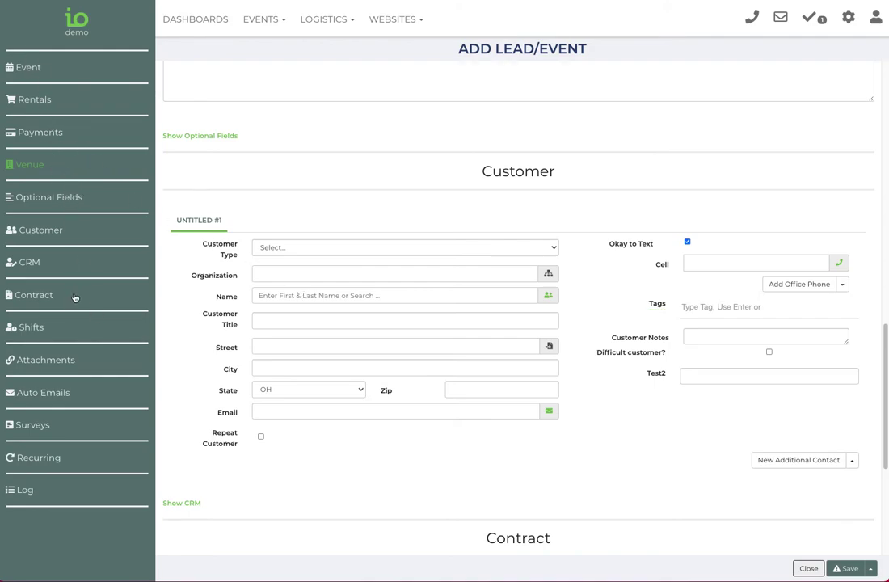
scroll(289, 253, up, 5)
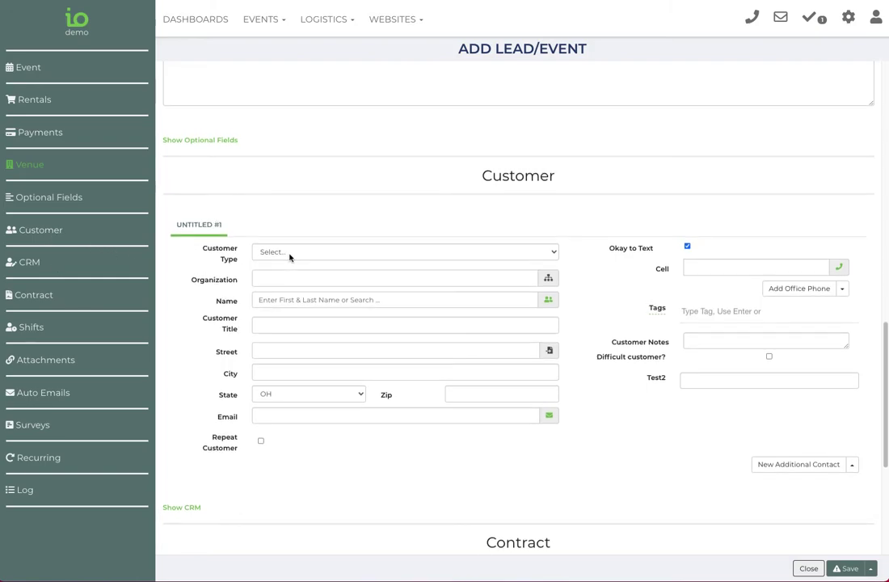
scroll(264, 248, up, 5)
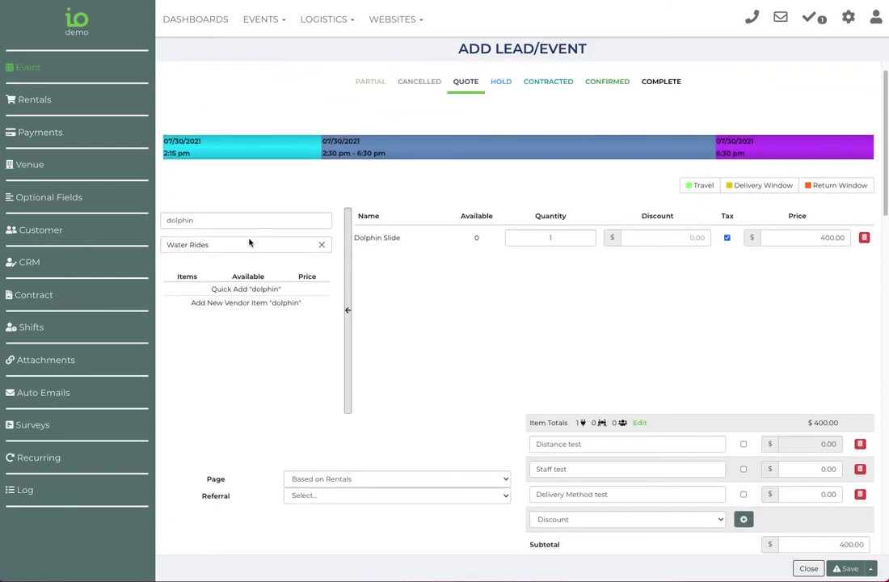
scroll(248, 238, up, 3)
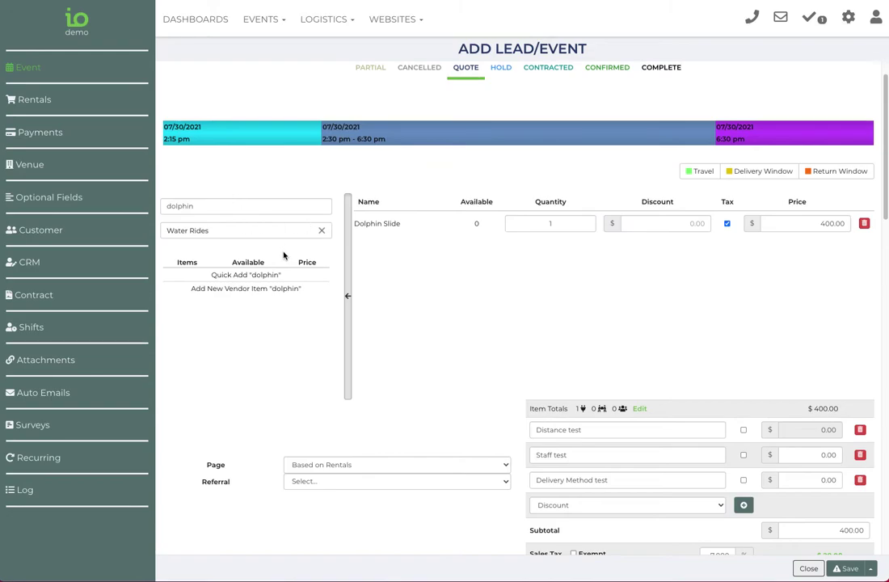
scroll(283, 256, down, 4)
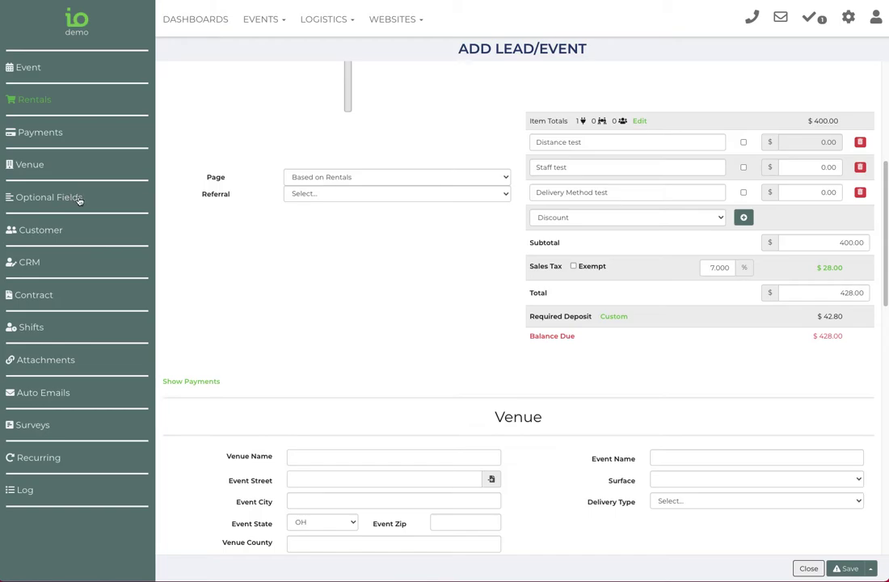
click(40, 230)
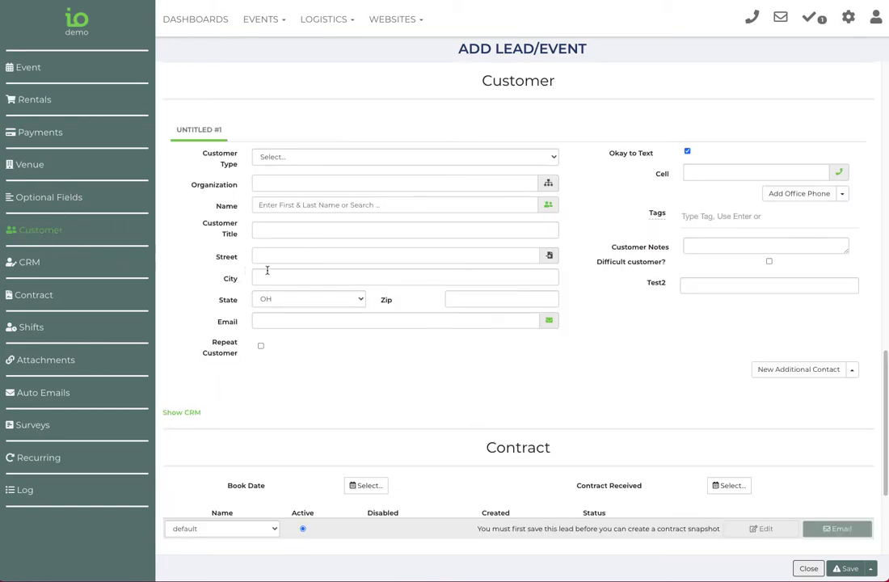
Search customers by name and select the existing Solid Future contact.
click(302, 199)
text(John)
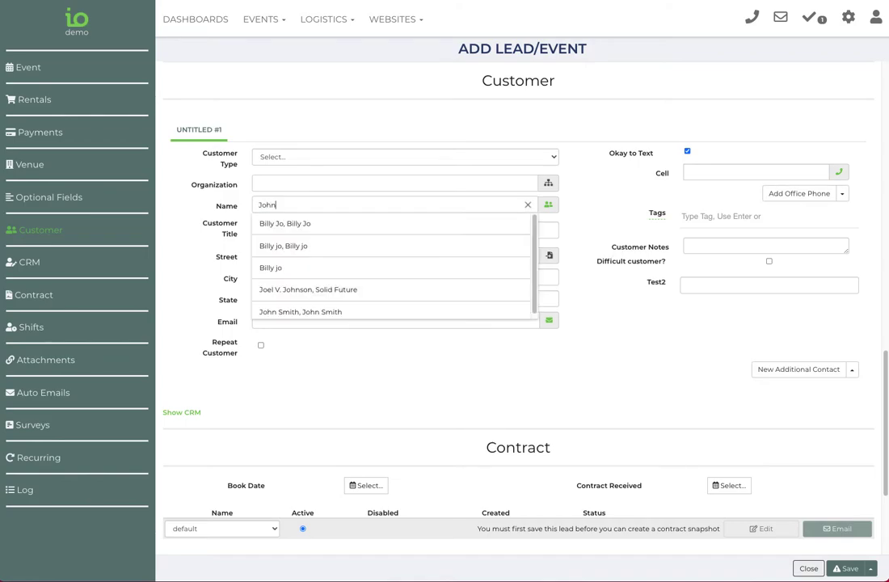
scroll(350, 275, down, 1)
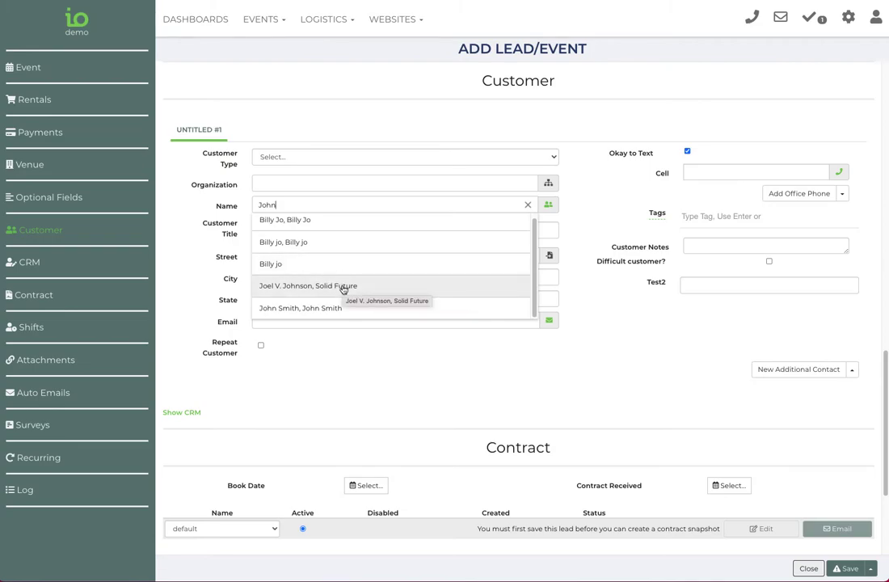
click(343, 287)
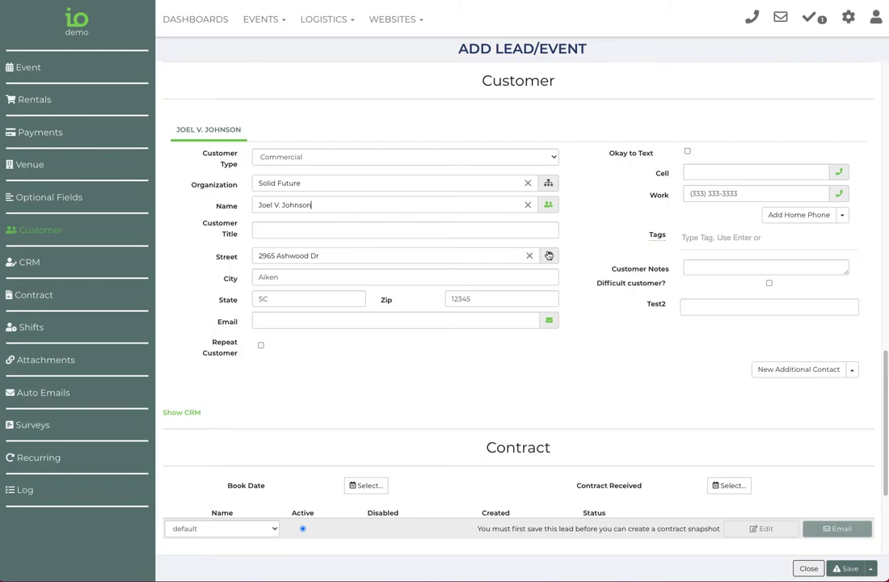
Copy the customer's address into the event venue.
scroll(554, 245, up, 3)
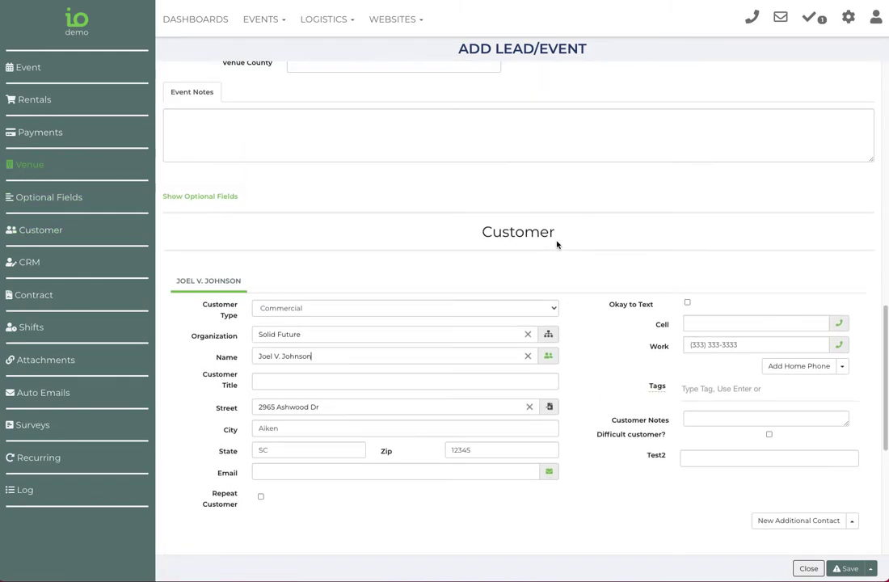
scroll(556, 242, up, 2)
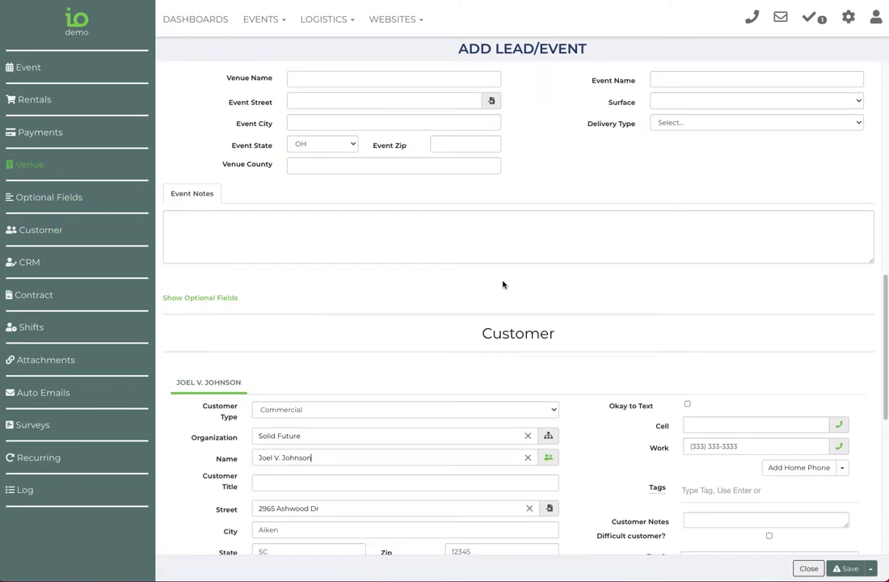
scroll(501, 284, down, 1)
scroll(494, 278, up, 3)
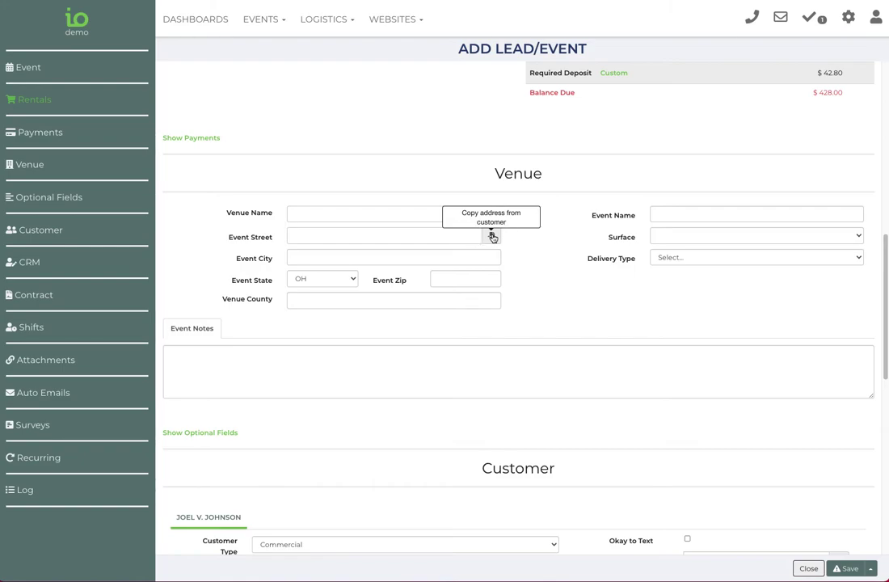
click(492, 236)
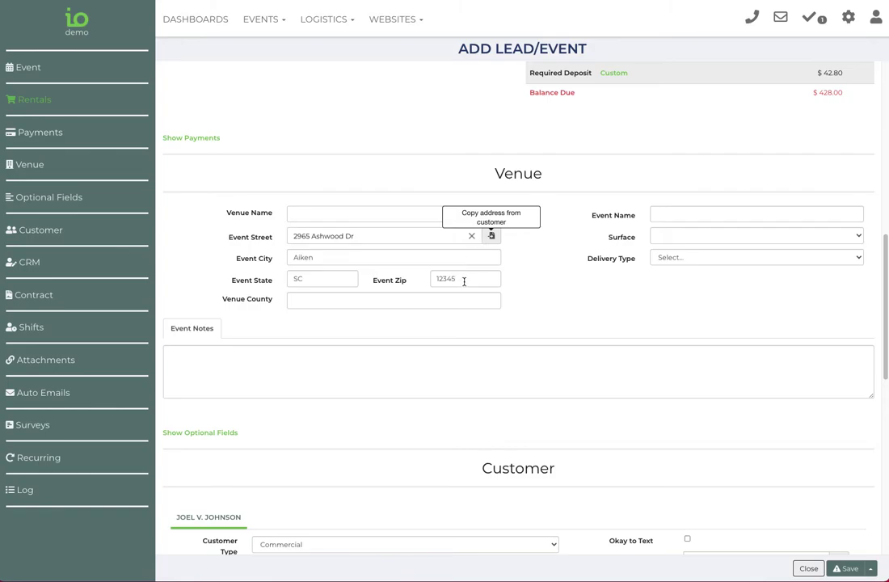
Set the event surface to Grass and the delivery type to Drop-Off.
click(681, 237)
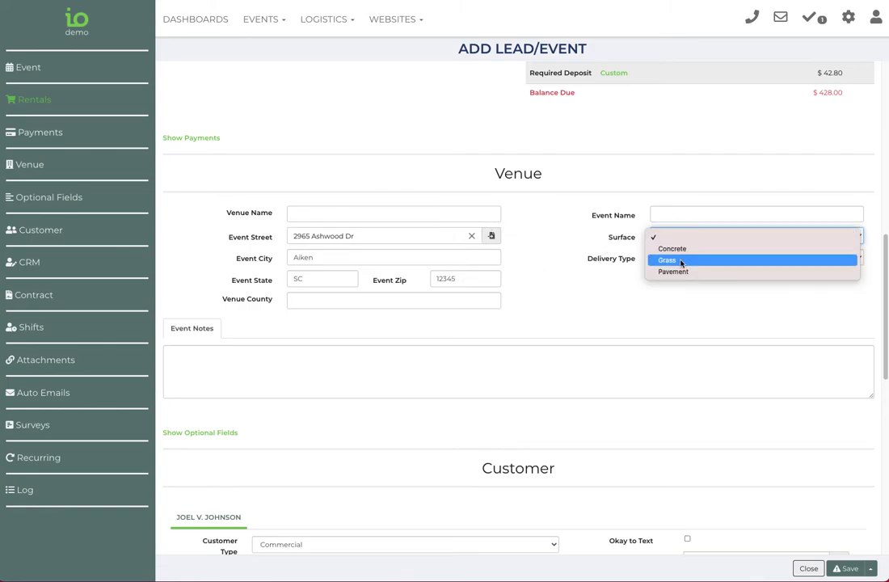
click(680, 260)
click(687, 258)
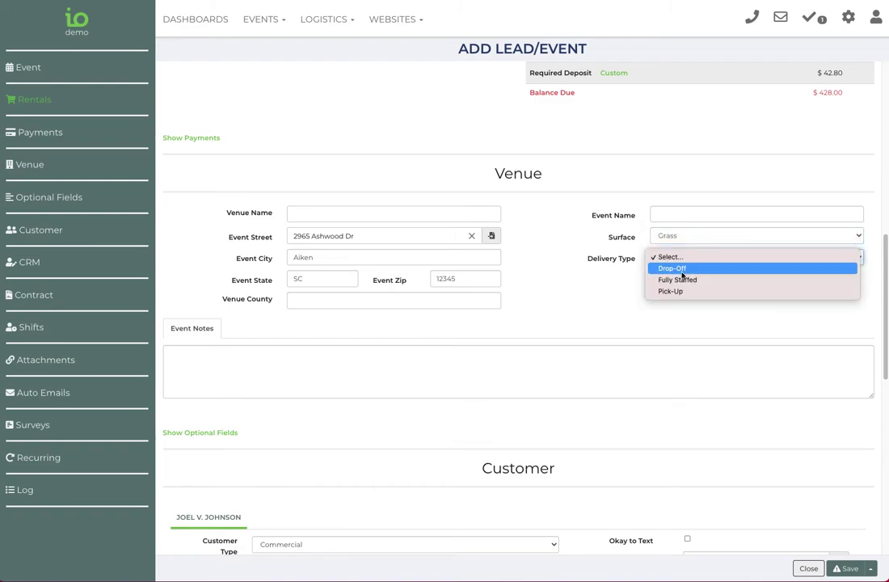
click(682, 270)
Name the event 'Birthday Party'.
click(672, 218)
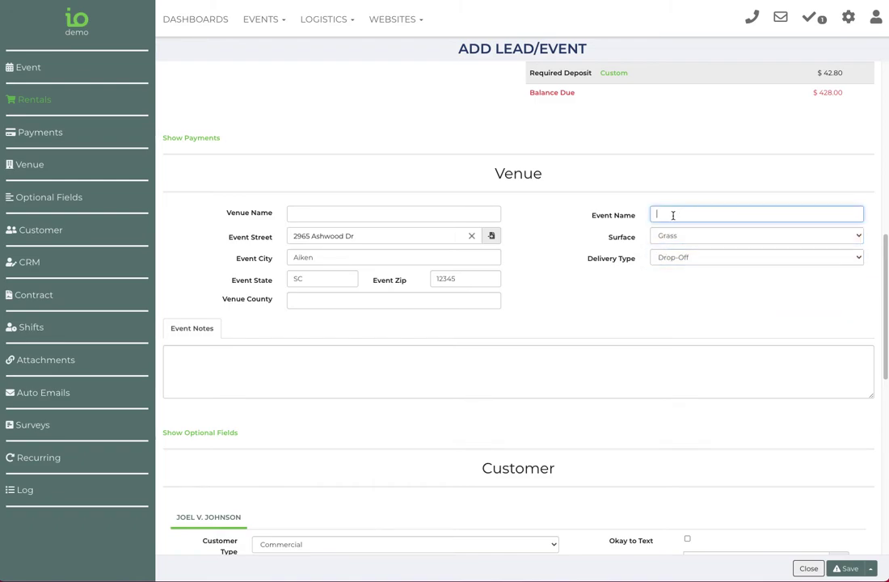
text(Birthday Party)
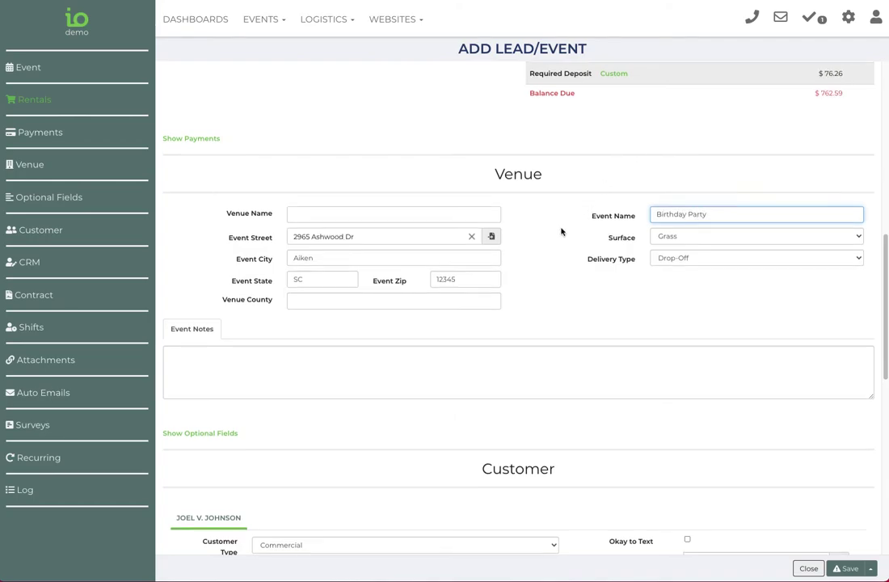
scroll(565, 238, up, 3)
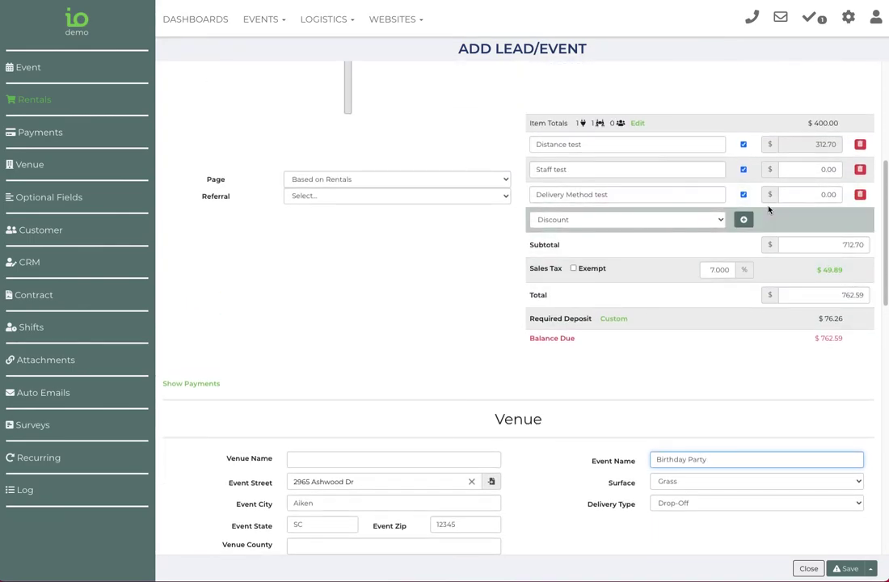
scroll(695, 247, up, 1)
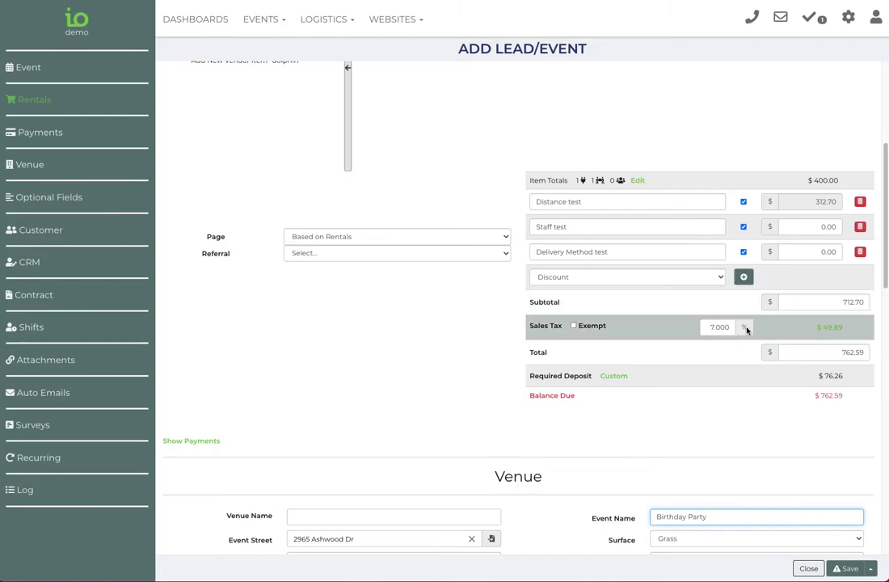
scroll(693, 436, up, 1)
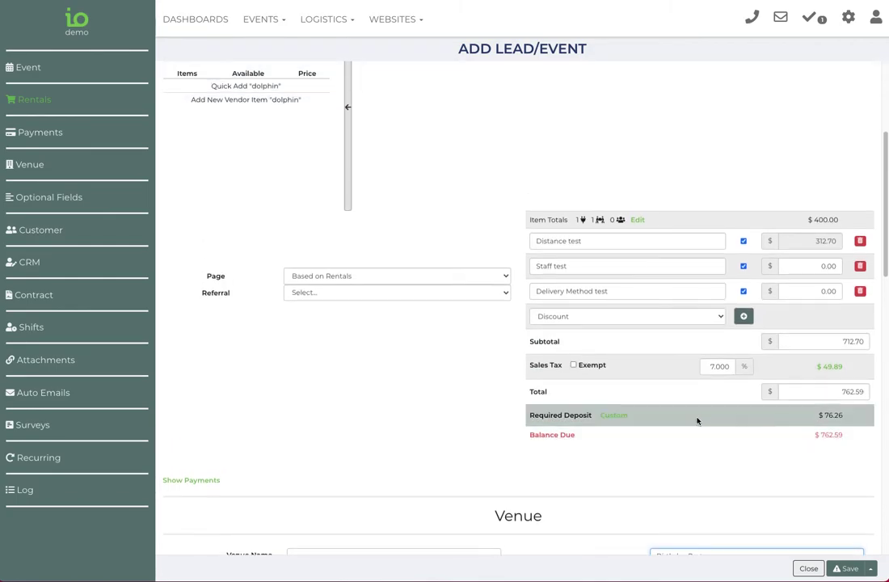
scroll(678, 433, up, 4)
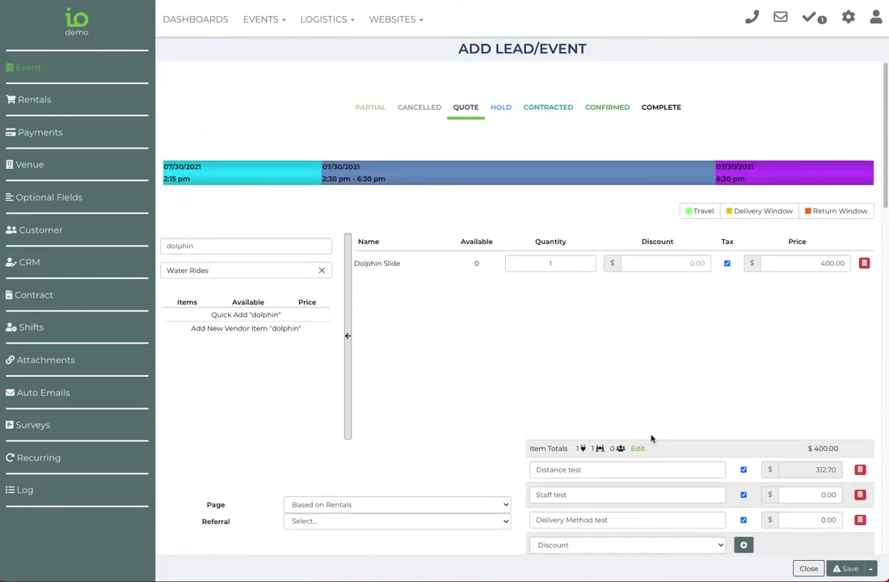
Enter the customer's e-mail address in the Email field.
scroll(453, 412, down, 6)
scroll(446, 412, down, 9)
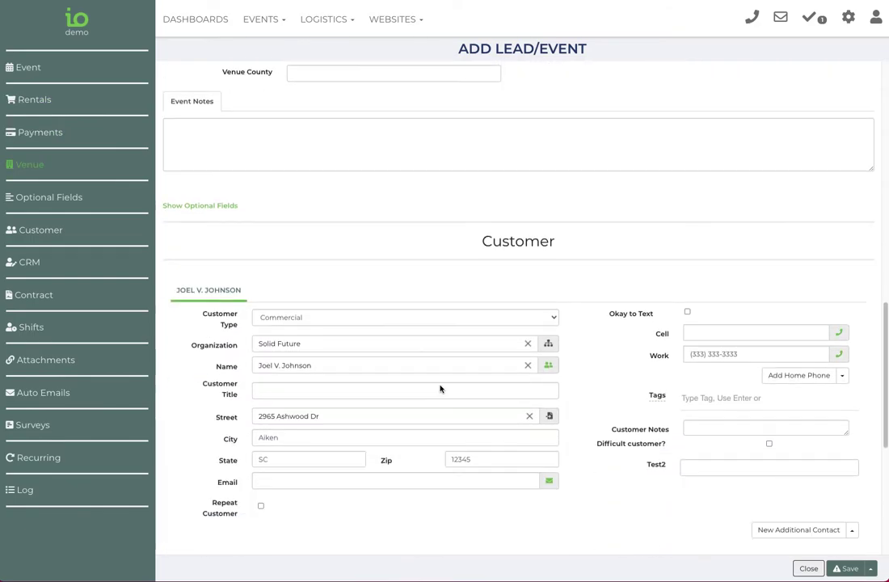
click(737, 350)
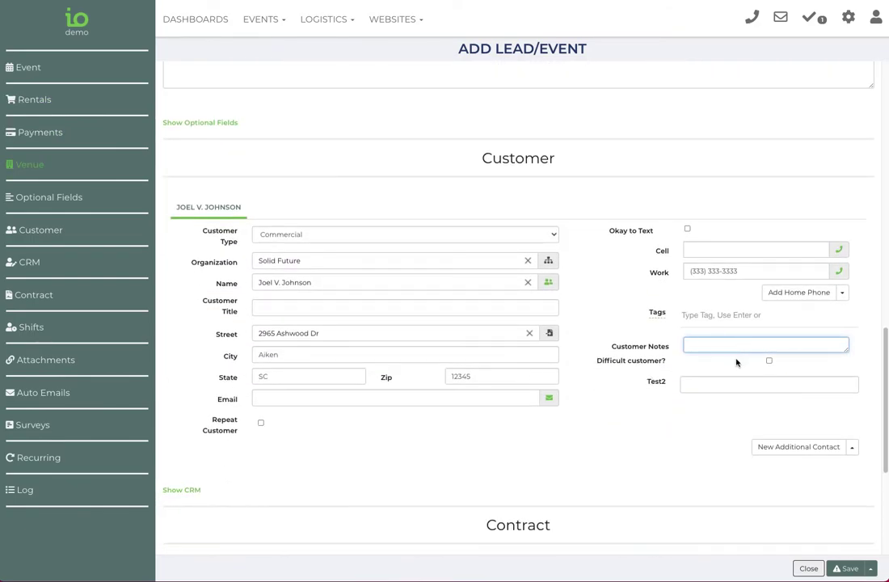
scroll(732, 365, down, 1)
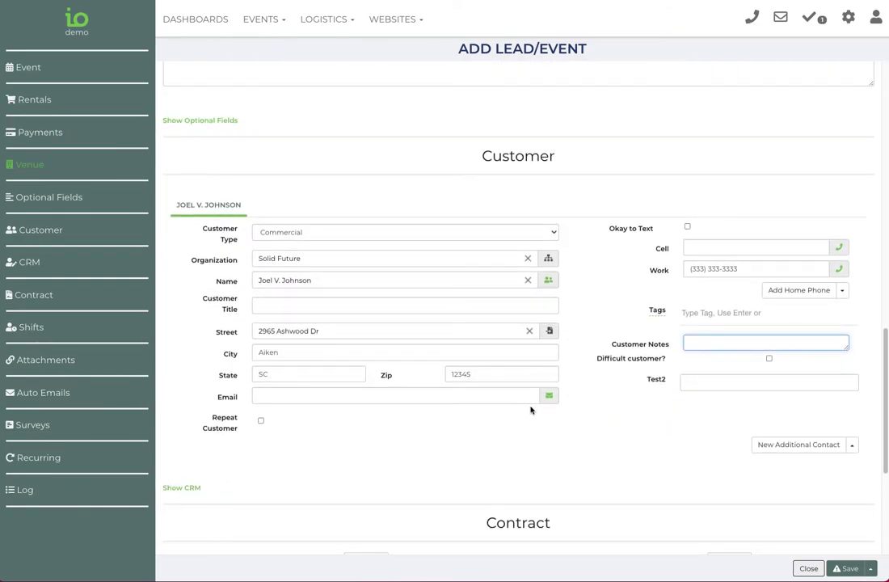
click(464, 398)
text(sdfsdfs@sdff.com)
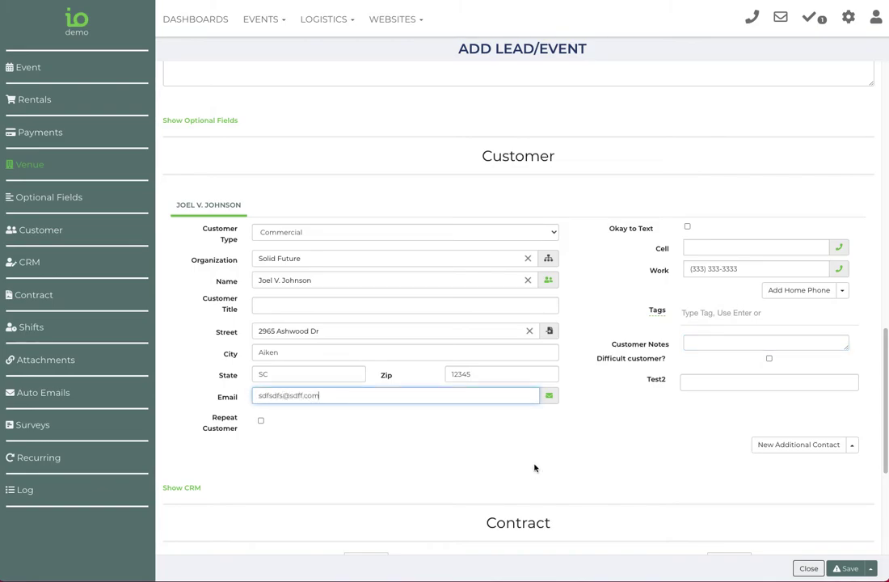
click(534, 467)
Save the e-mail by updating the existing customer record, not creating a new one.
scroll(591, 461, down, 1)
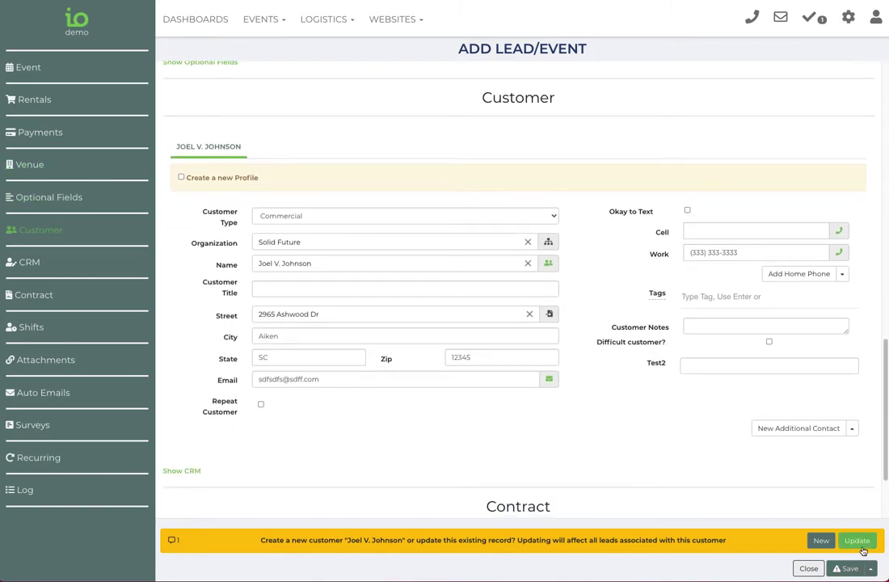
click(858, 543)
scroll(859, 529, down, 3)
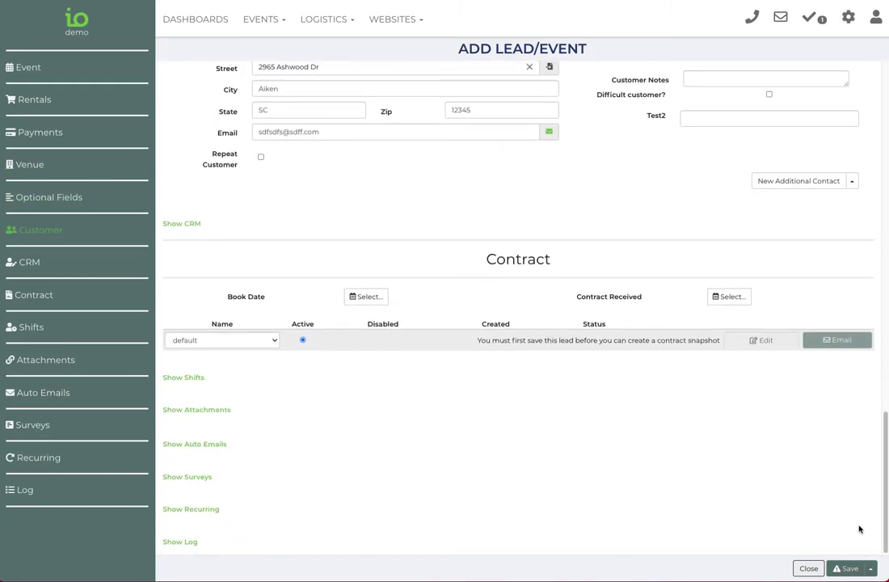
scroll(840, 540, up, 15)
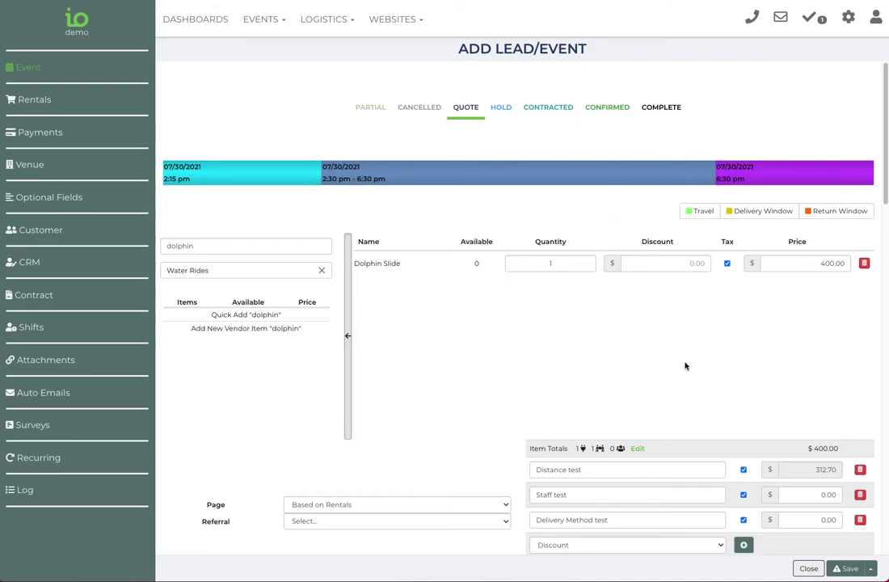
click(847, 568)
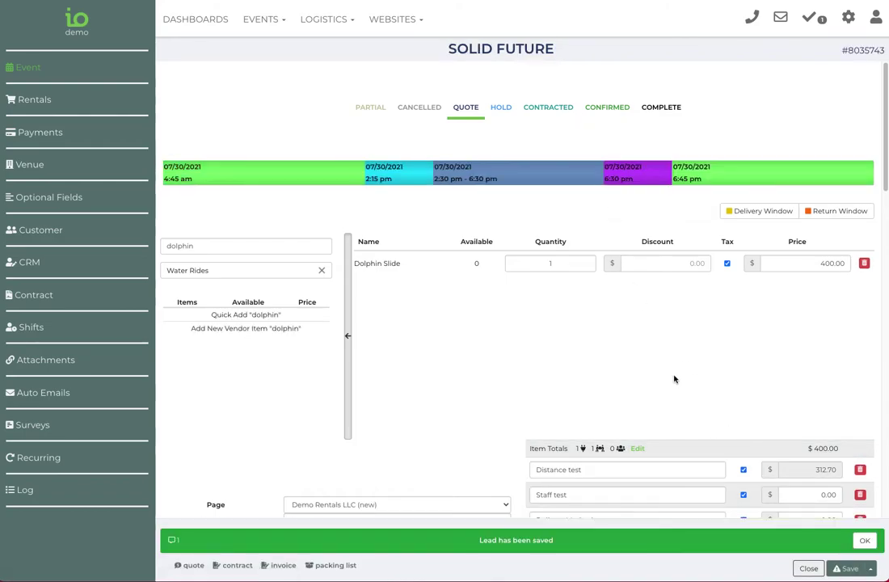
scroll(671, 404, down, 3)
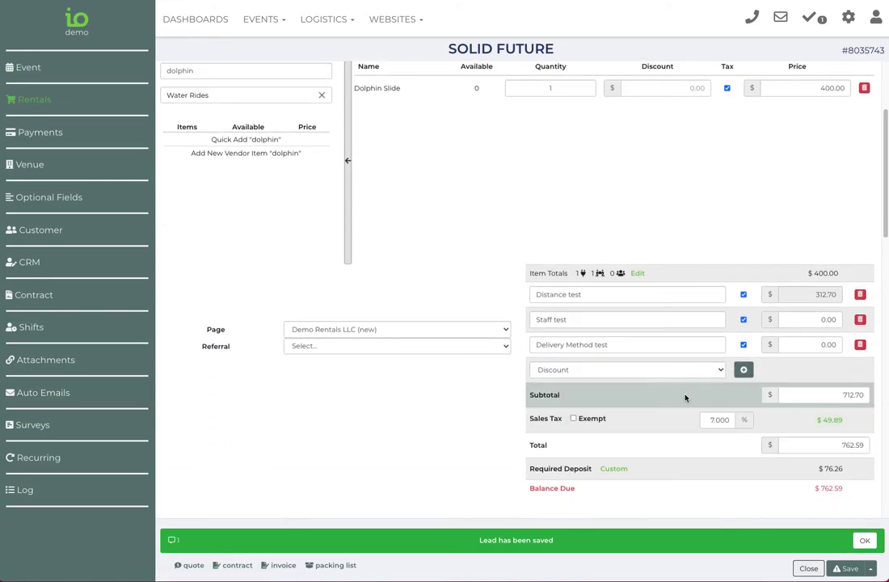
scroll(695, 242, up, 3)
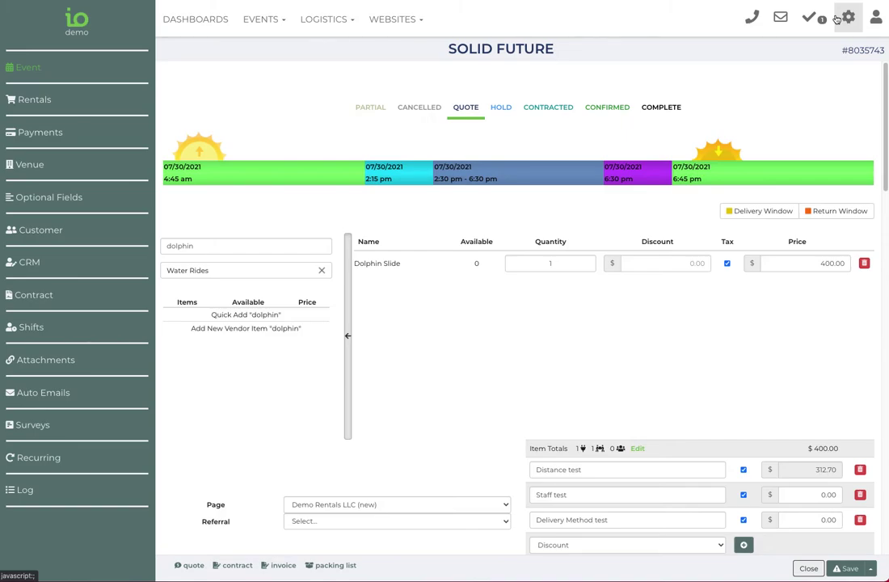
click(847, 17)
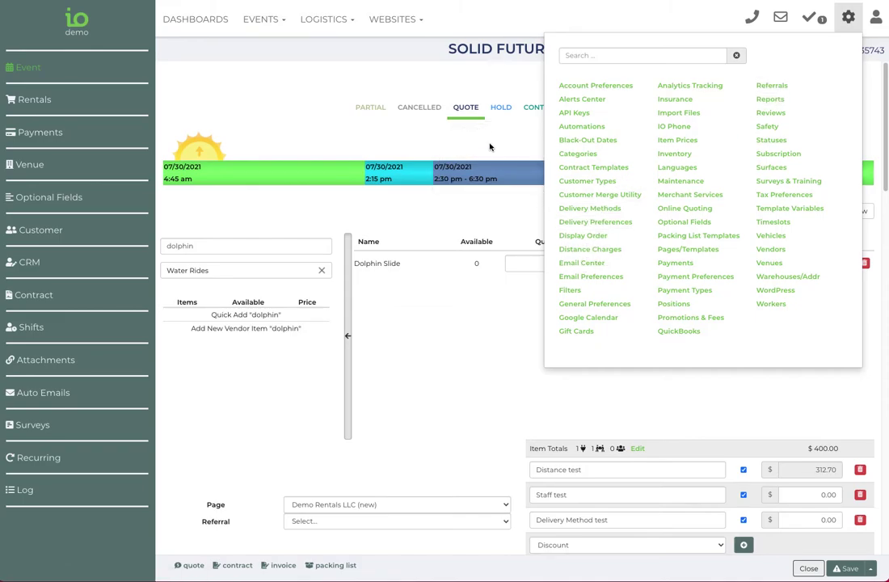
click(467, 138)
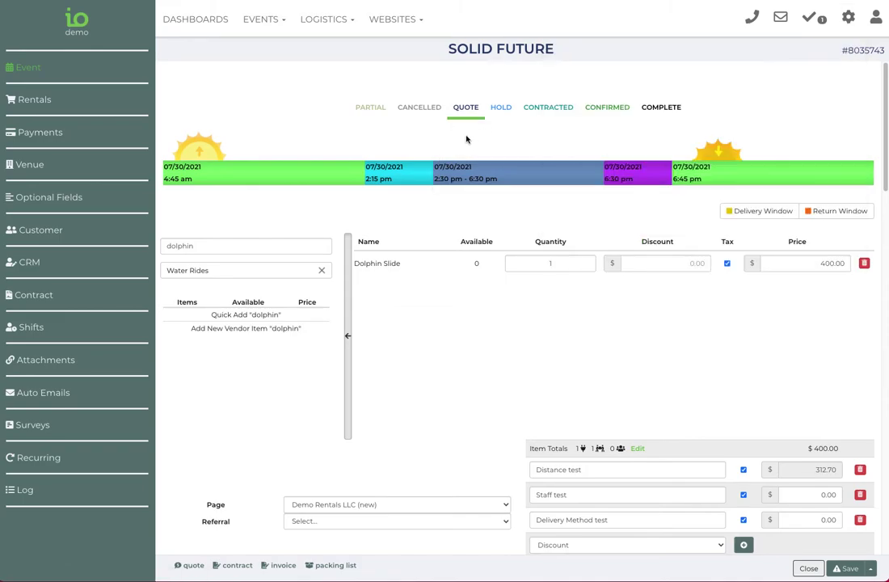
Send the customer an email using the Customer - Quote template.
click(779, 17)
click(320, 97)
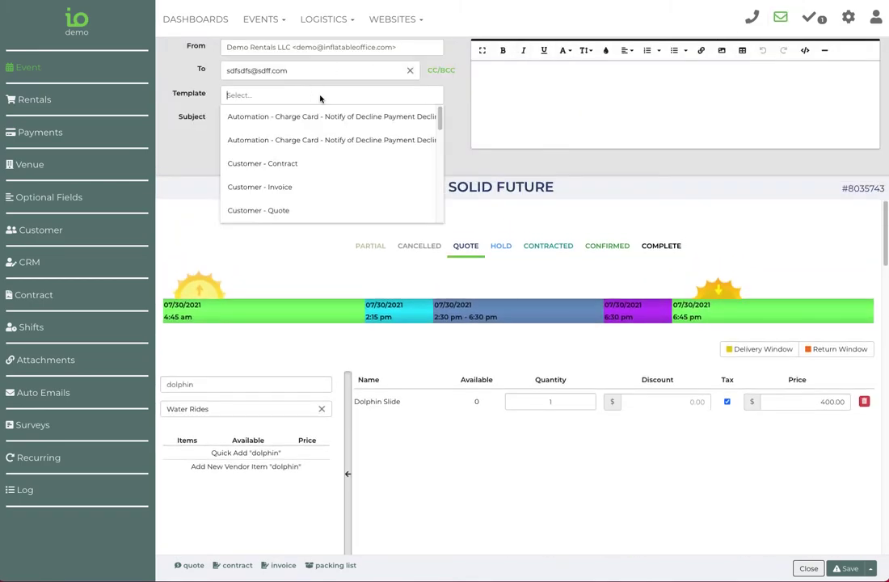
text(quote)
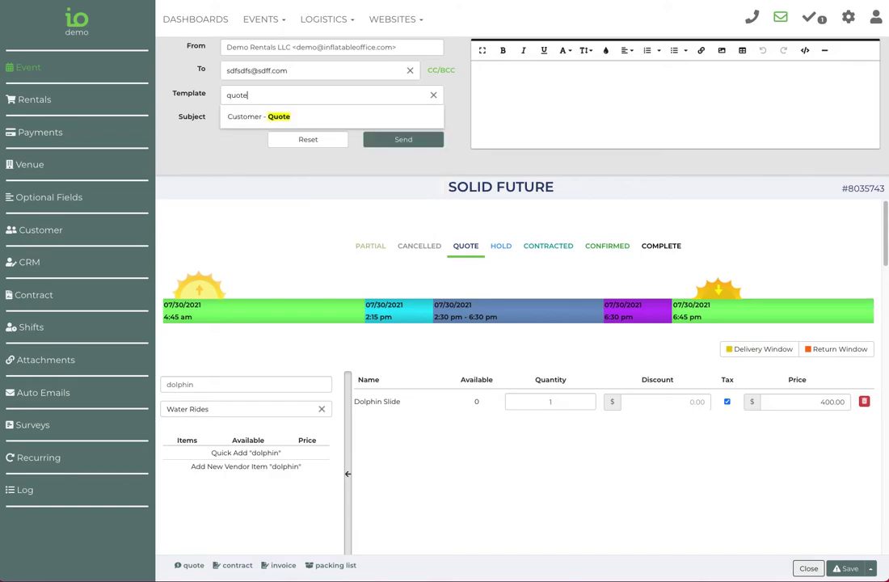
click(340, 117)
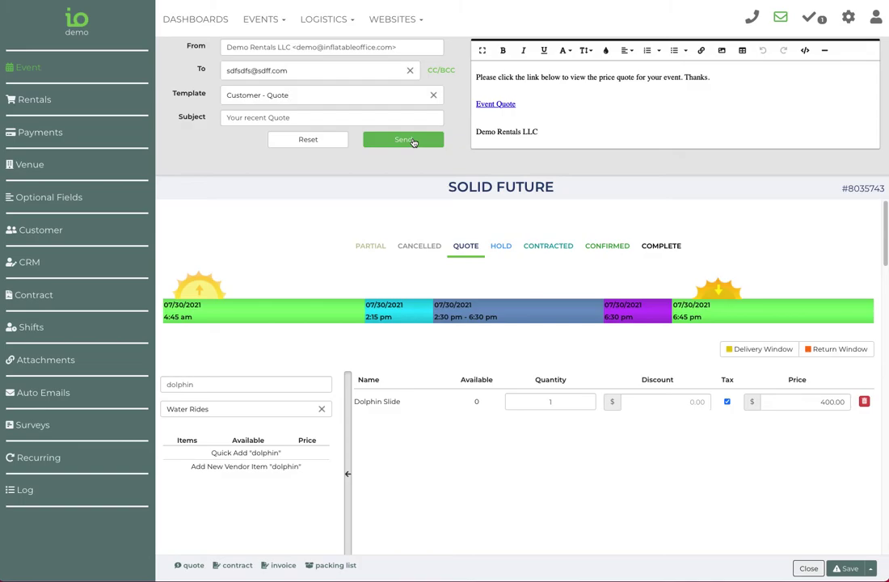
click(413, 141)
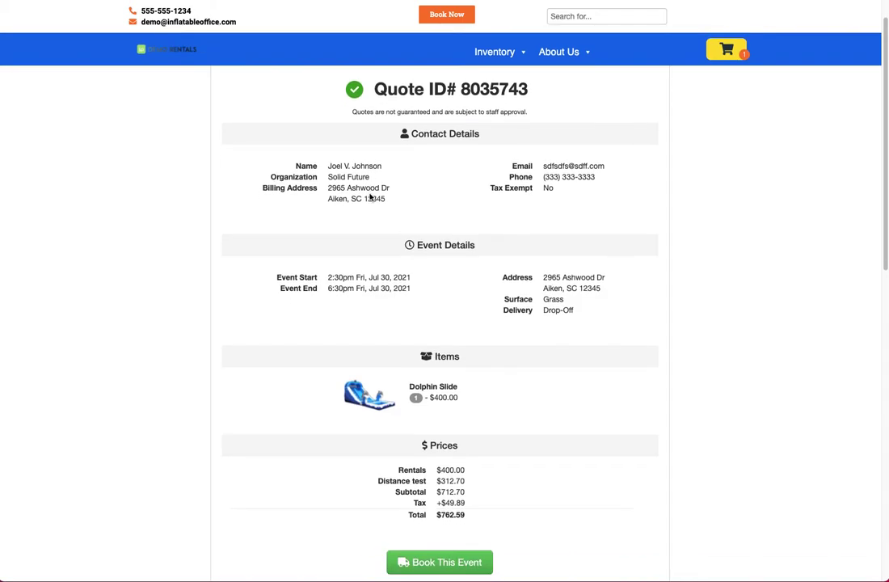
Reset the category filter to Water Rides and remove the 'dolphin' search text.
scroll(371, 197, down, 3)
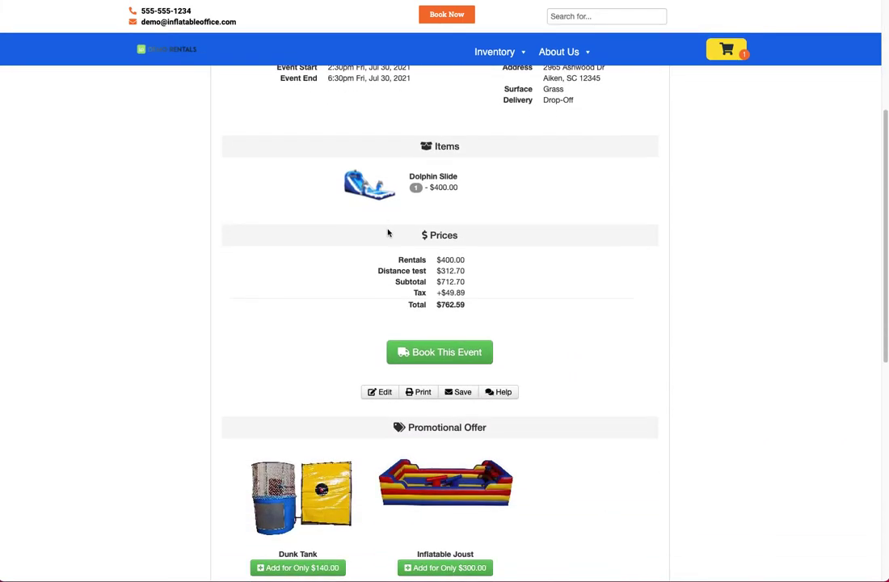
scroll(388, 233, down, 5)
scroll(388, 232, up, 15)
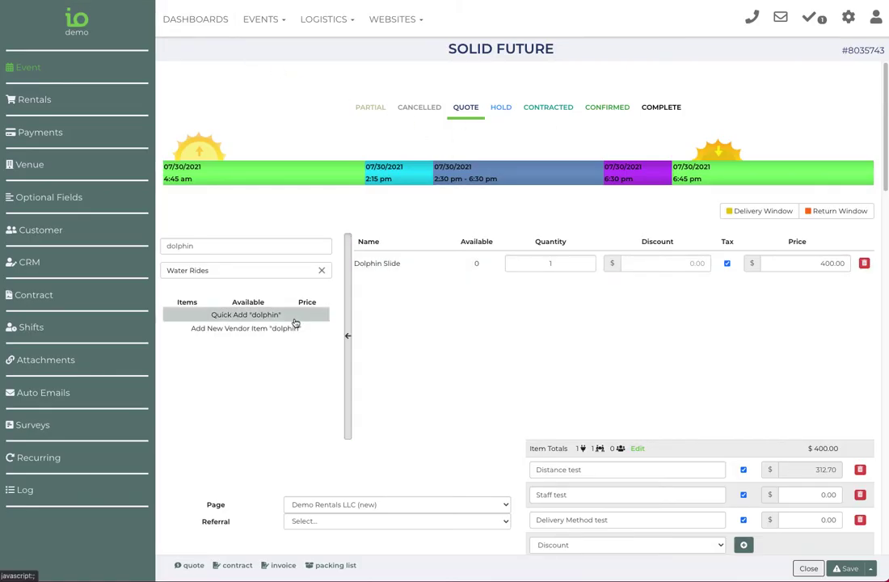
click(320, 270)
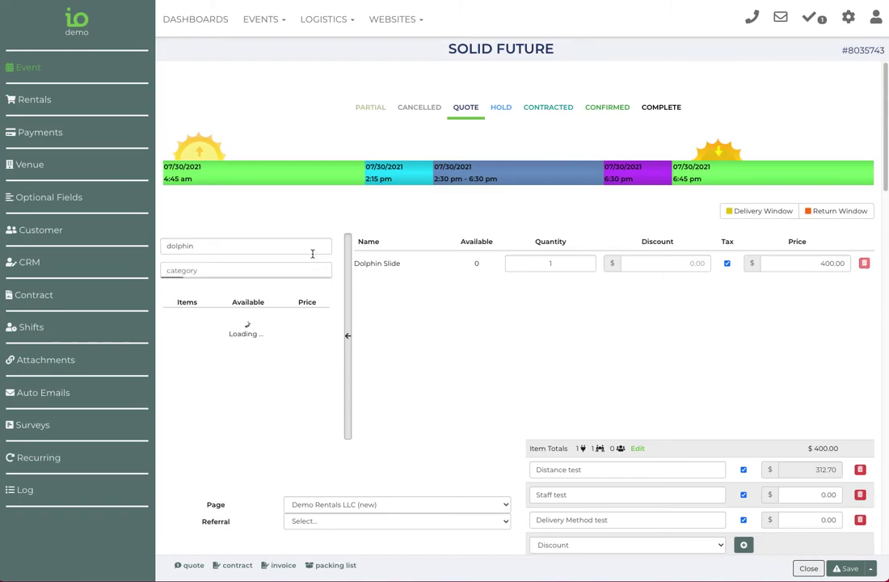
click(311, 245)
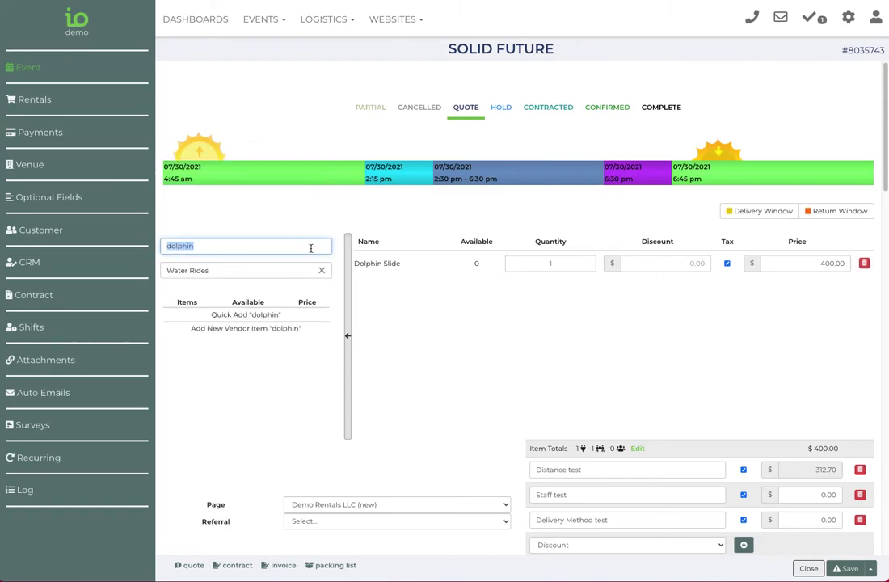
key(BackSpace)
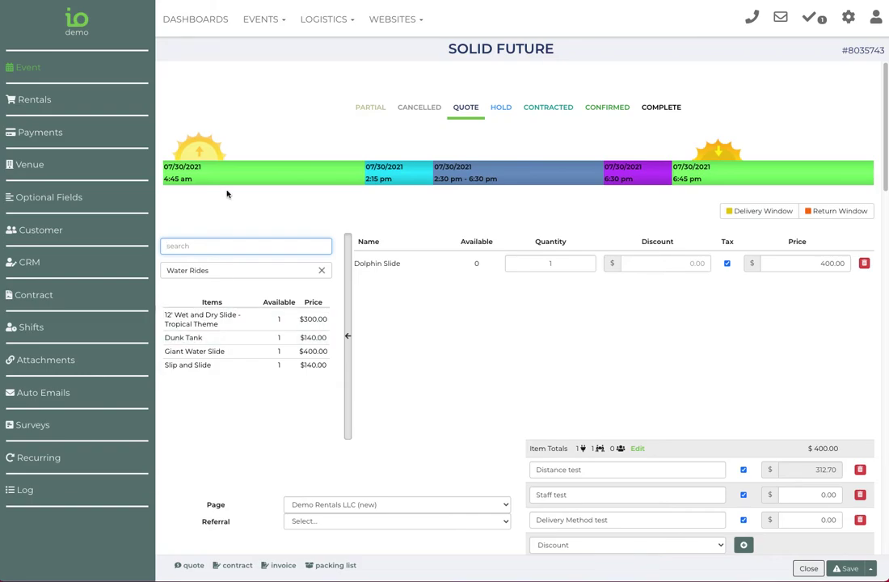
Glance over the customer-facing quote page, then return to the event's admin page.
click(227, 3)
scroll(320, 350, down, 7)
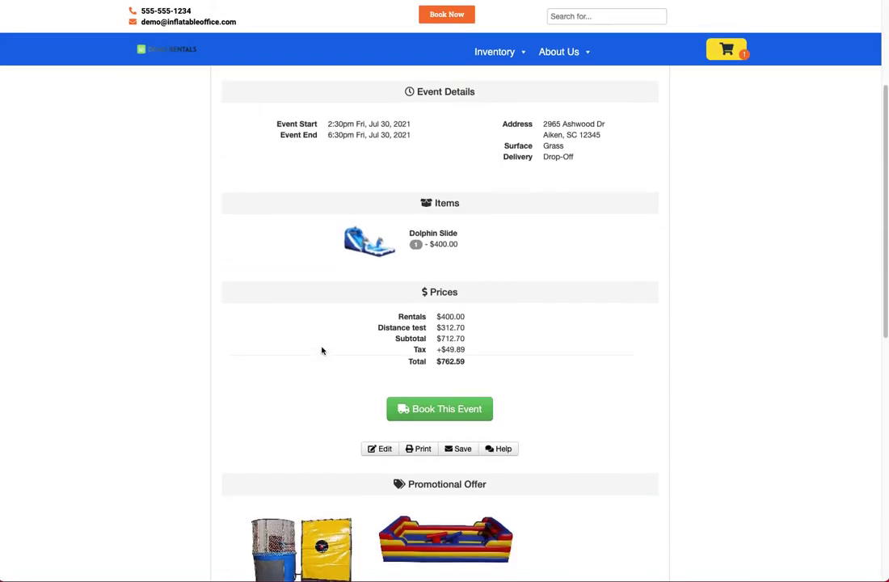
scroll(432, 258, up, 3)
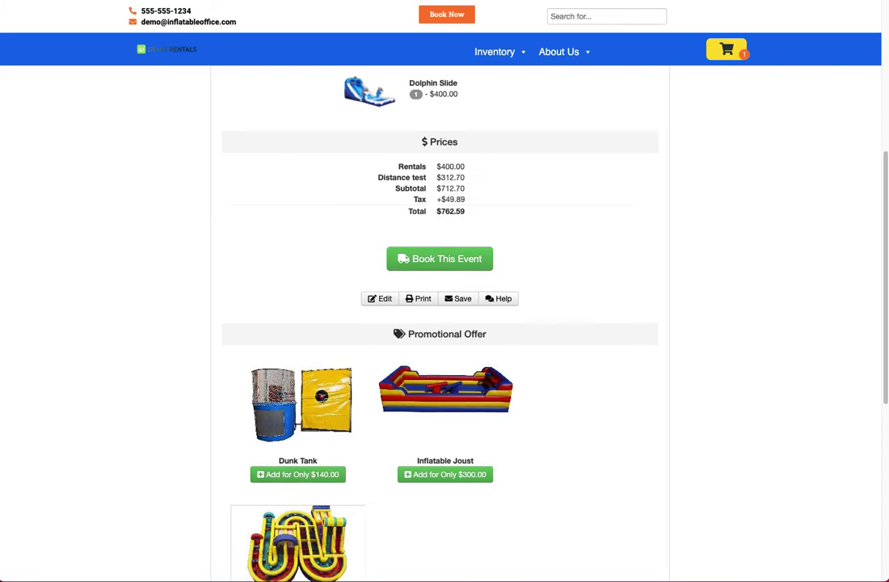
click(162, 2)
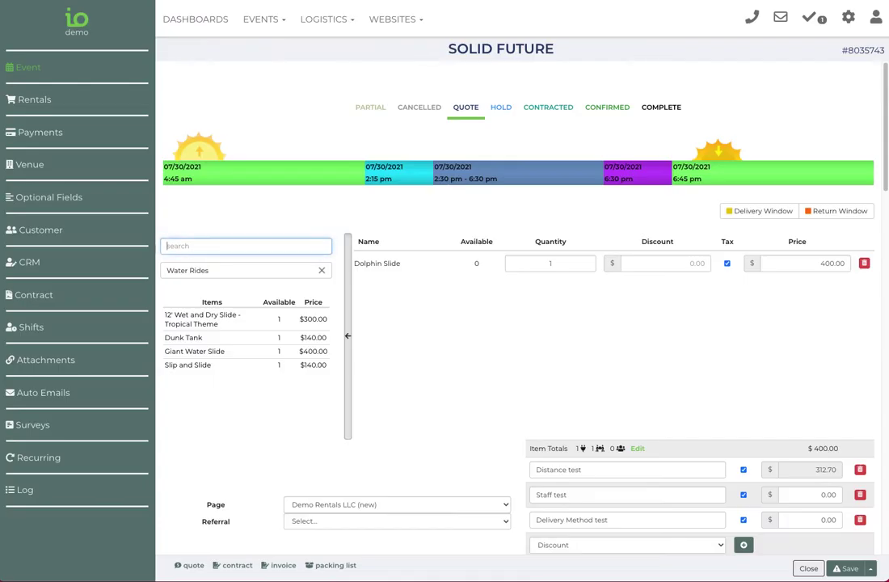
Add the Dunk Tank, accept recommended tear-down and 1.5-hour setup times, and save the lead.
click(233, 342)
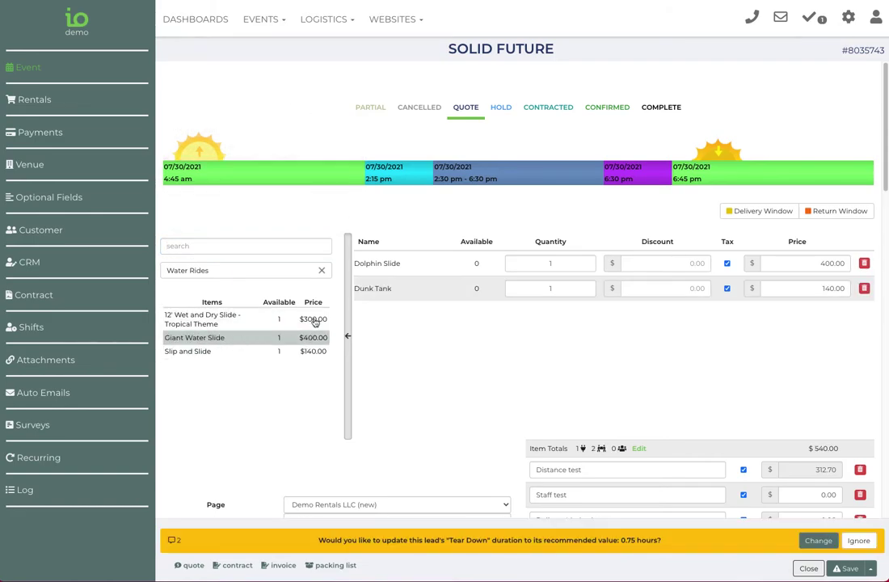
click(829, 543)
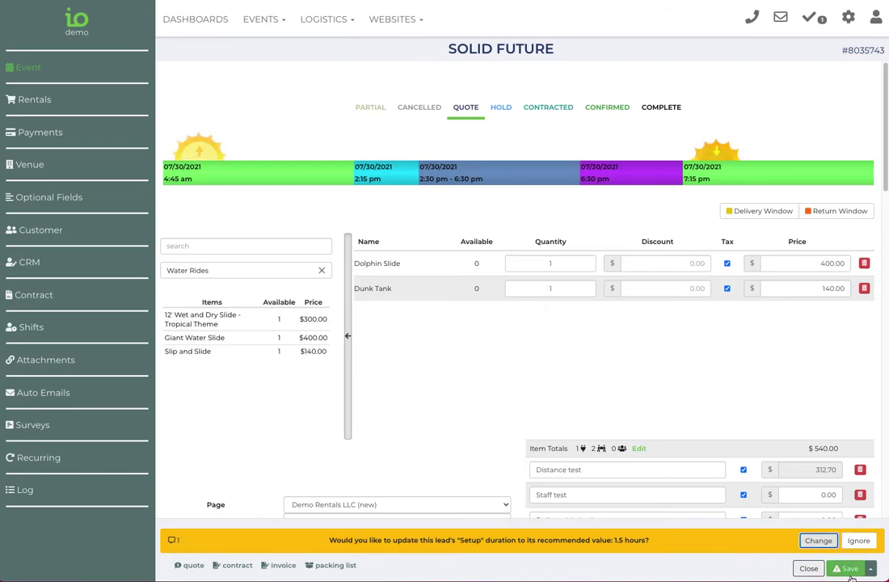
click(825, 542)
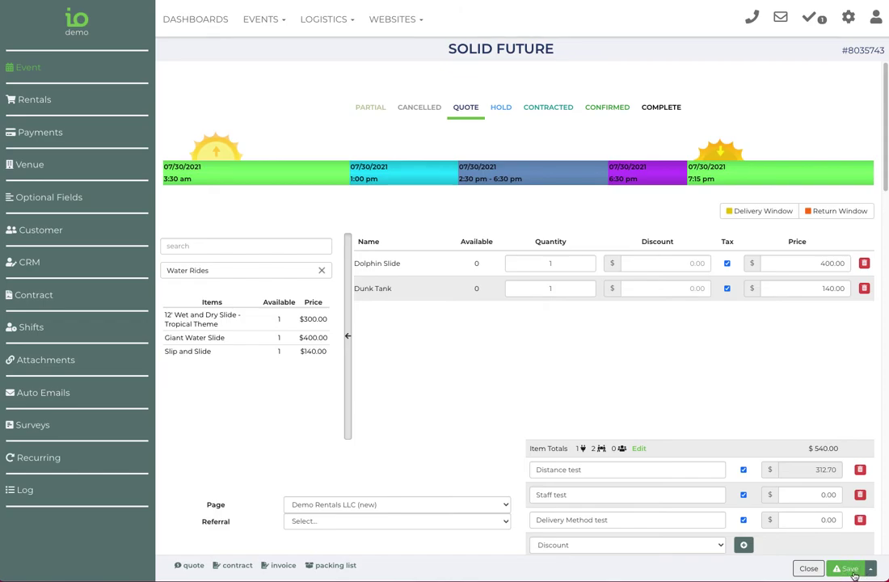
click(850, 570)
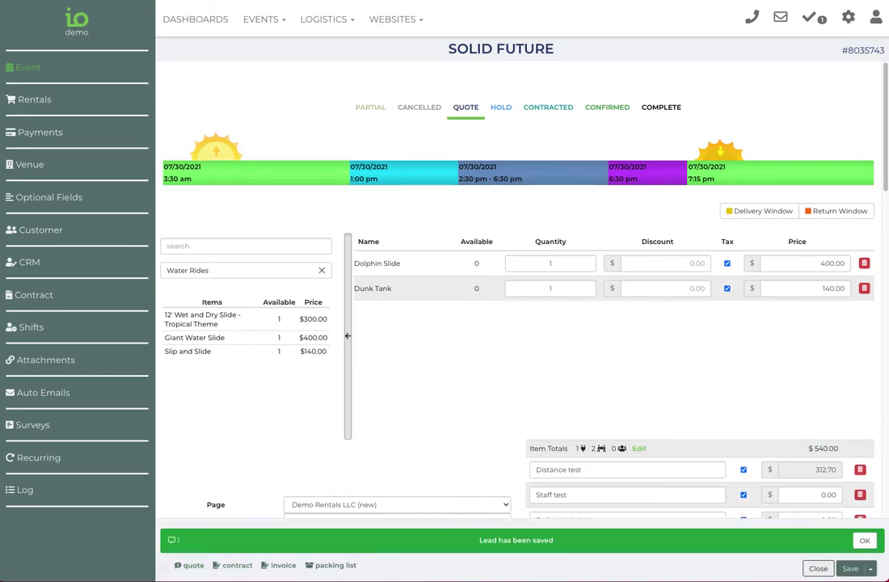
click(188, 565)
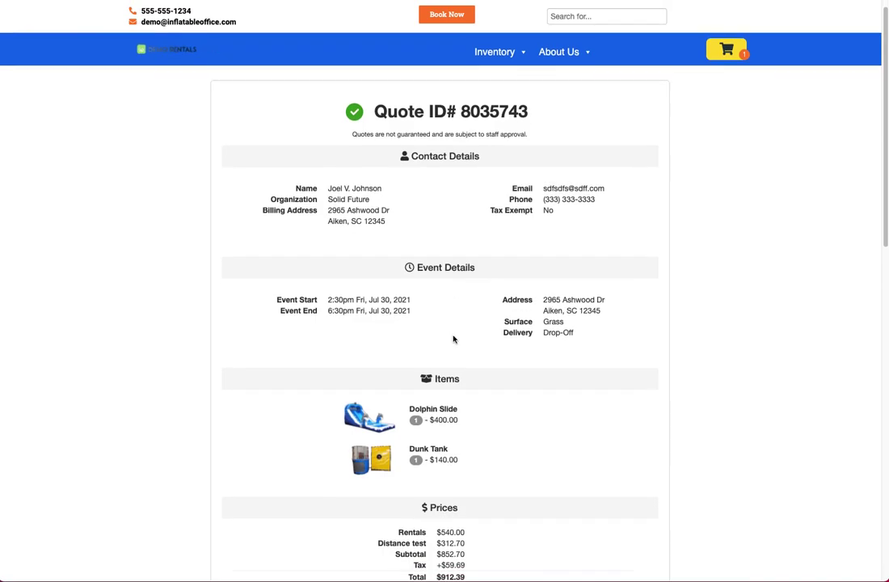
Scroll through the quote to confirm the Dunk Tank and the $912.39 total.
scroll(449, 347, down, 5)
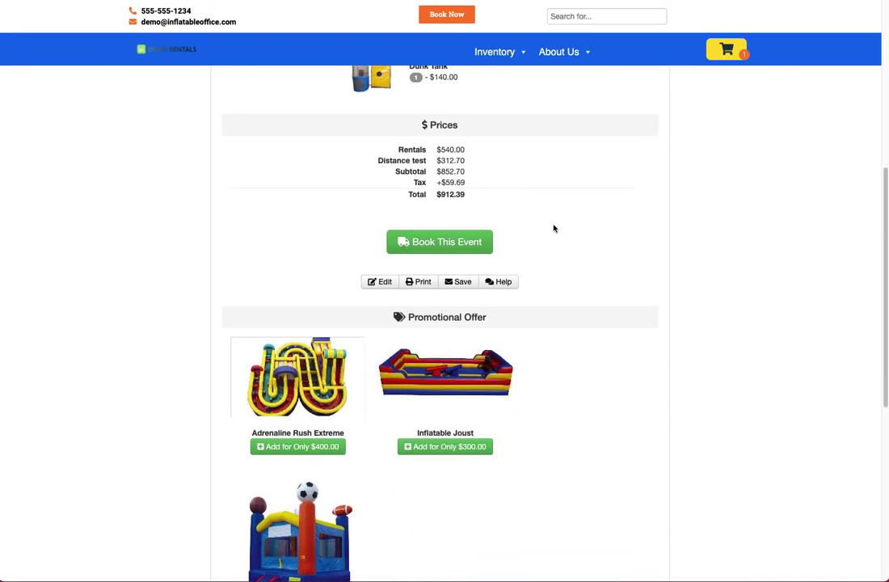
scroll(540, 275, up, 2)
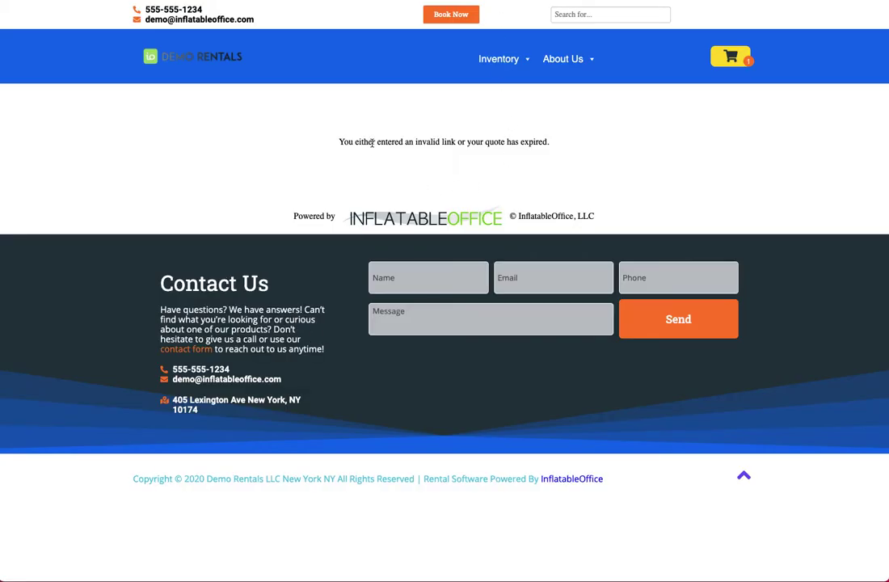
Close the expired-link page and set the Solid Future lead's status to Contracted.
drag(372, 143, 520, 158)
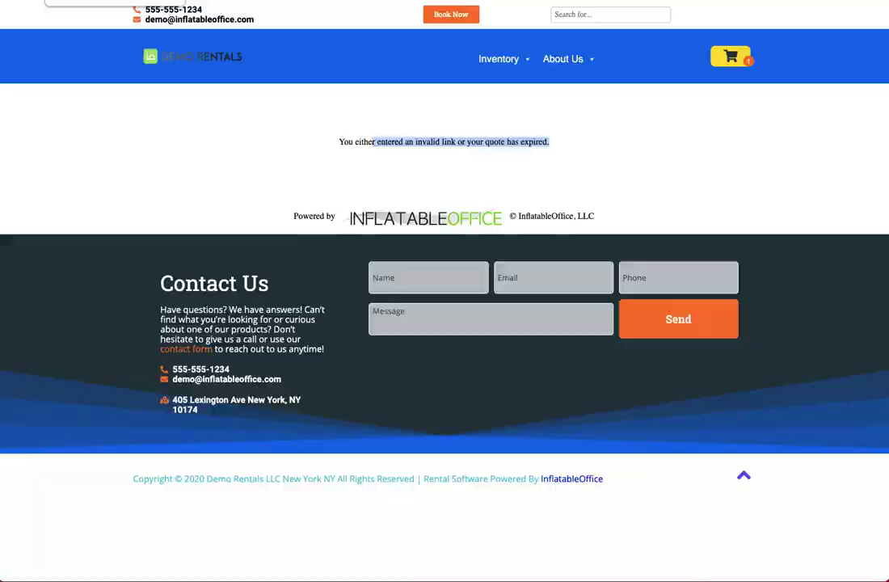
key(ctrl+w)
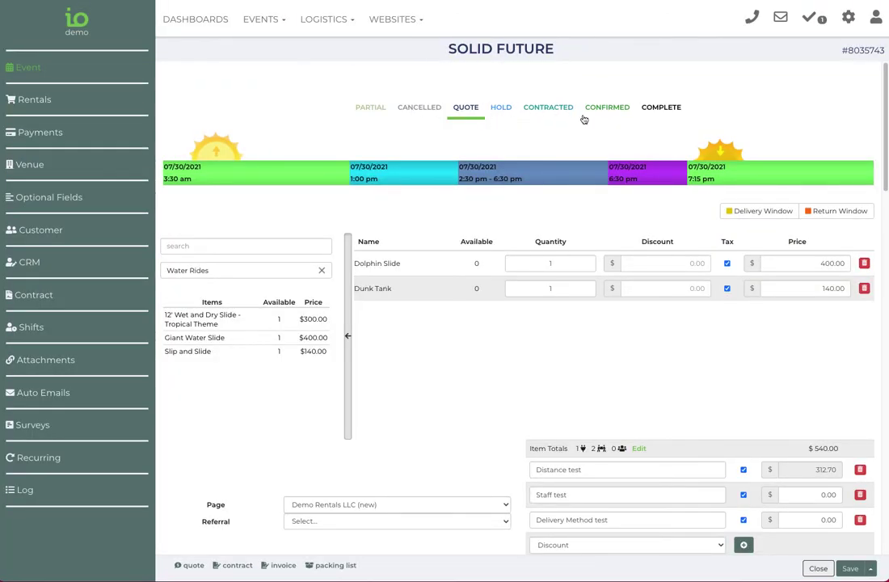
click(548, 114)
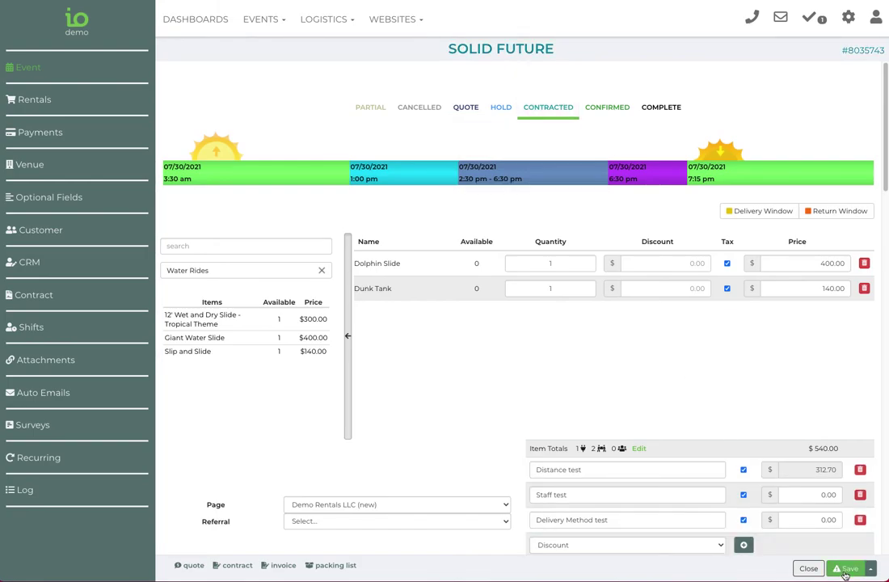
Send the customer an email using the 'Customer - Contract' template.
click(781, 18)
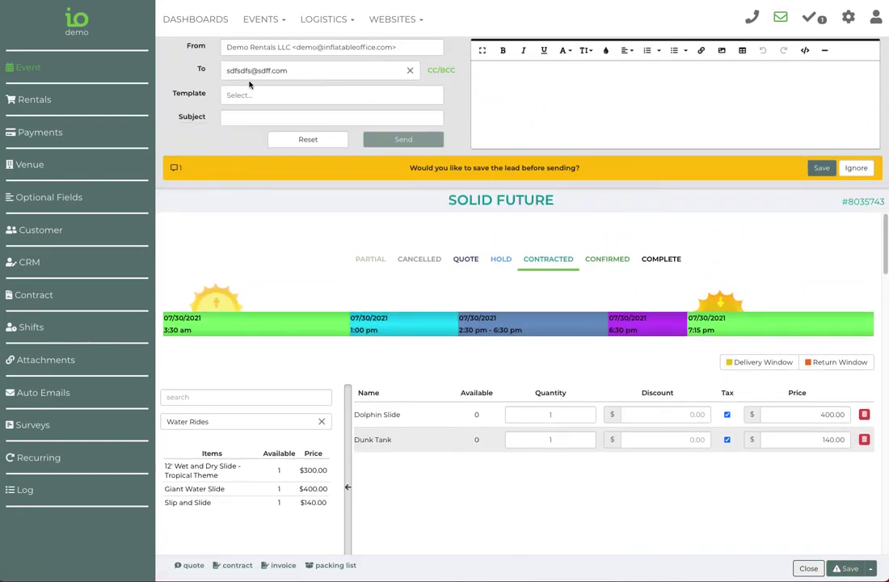
click(255, 93)
text(contrac)
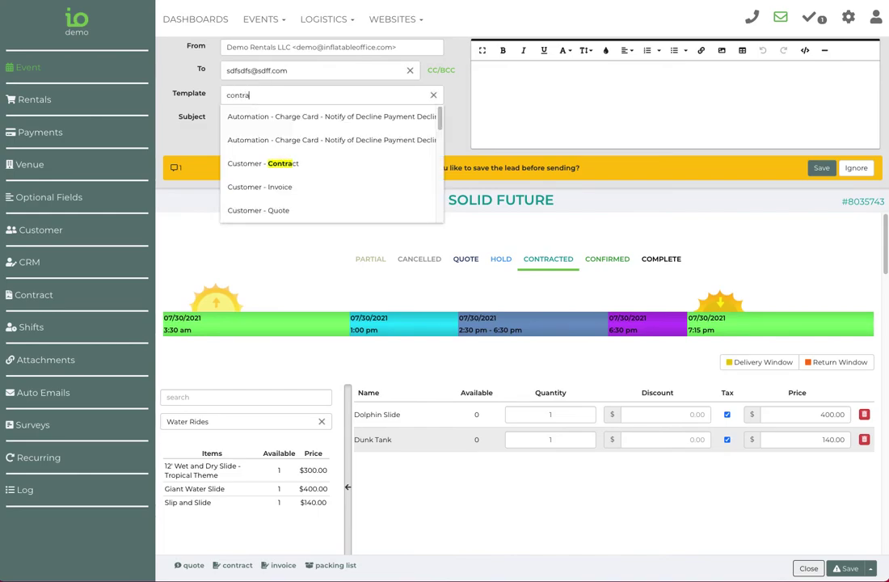
click(281, 116)
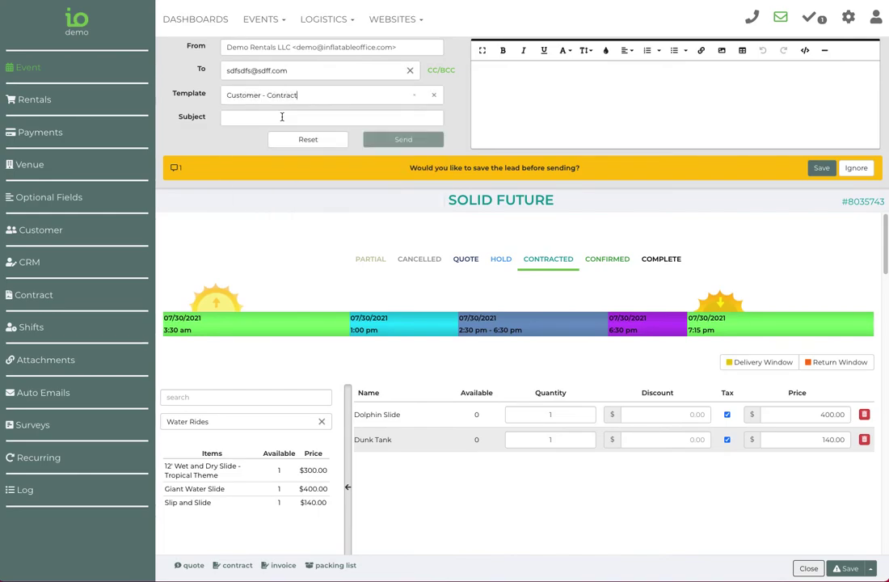
click(397, 141)
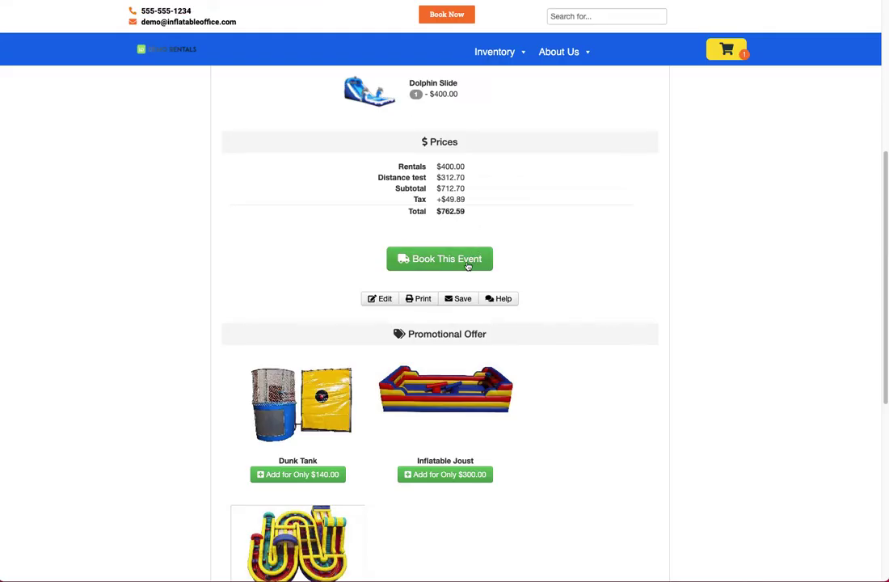
Book the event from the quote, then draw a signature, enter the printed name, accept terms, and sign.
click(463, 260)
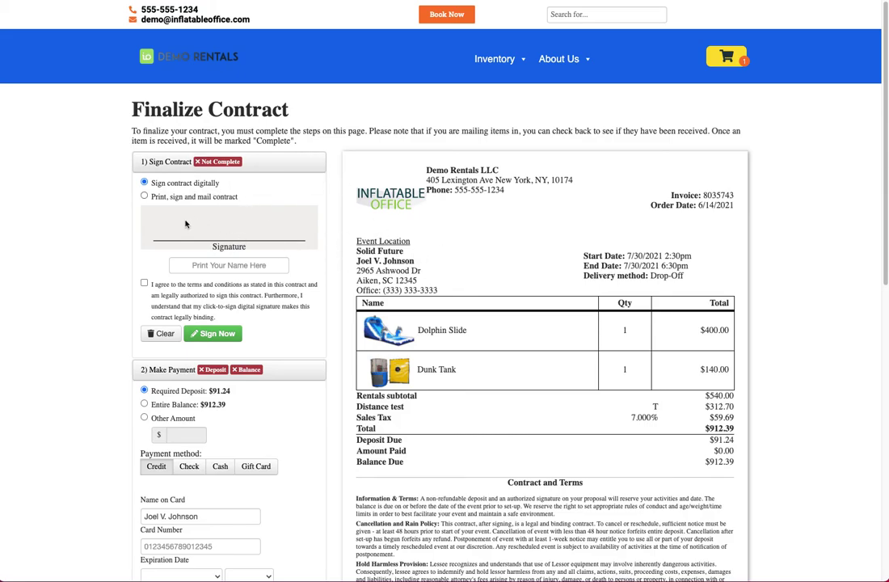
mouse_move(170, 219)
mouse_down()
mouse_move(162, 217)
mouse_move(188, 203)
mouse_move(242, 200)
mouse_up()
click(245, 261)
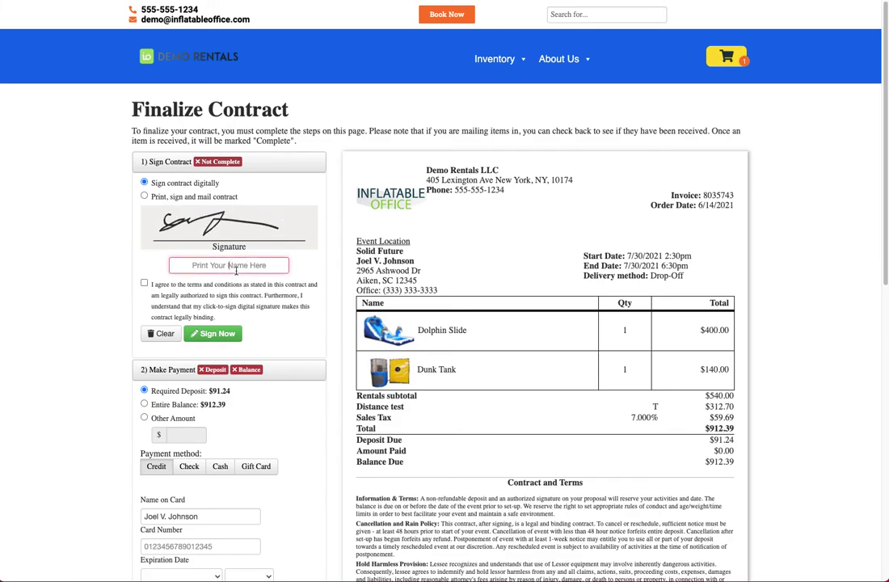
text(sdfs sdf)
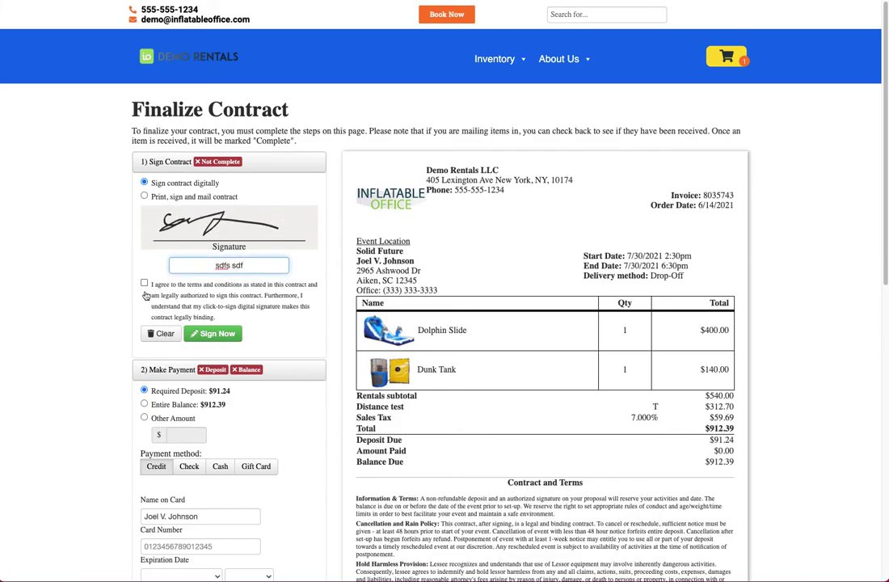
click(144, 282)
click(213, 334)
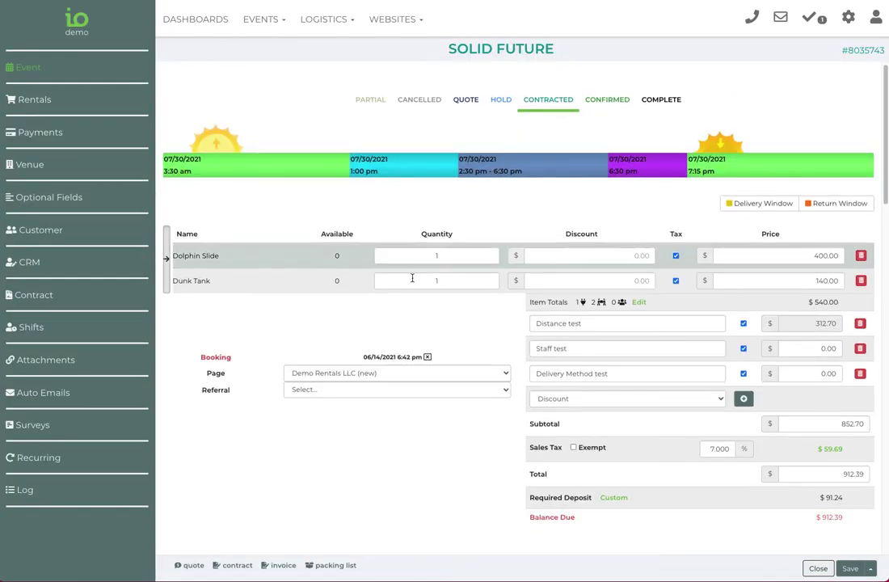
Strike out the 06/14/2021 6:42 pm booking date on the Solid Future event.
double_click(208, 357)
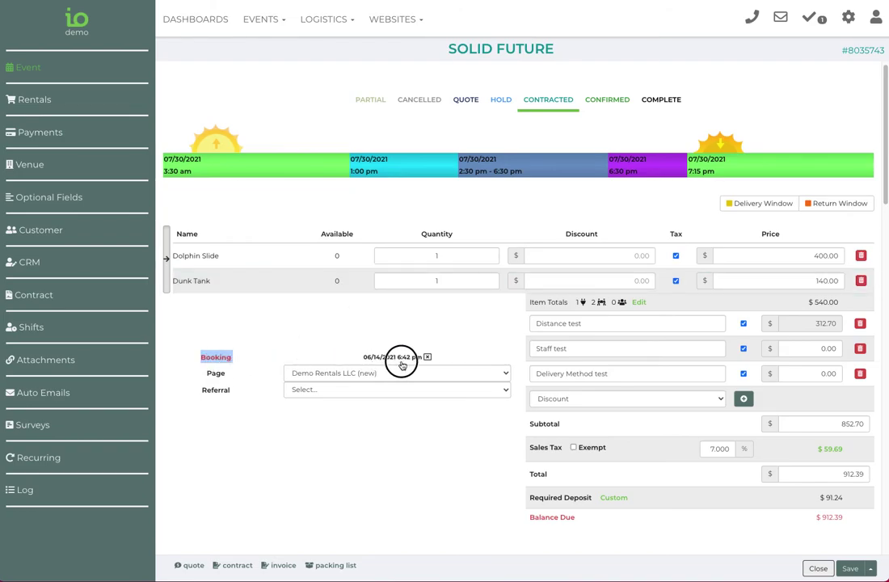
click(429, 357)
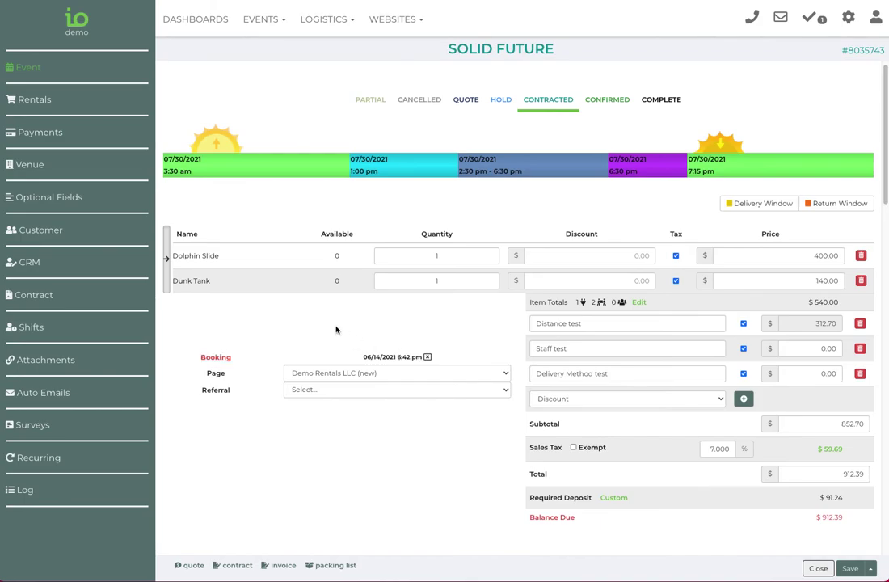
click(427, 356)
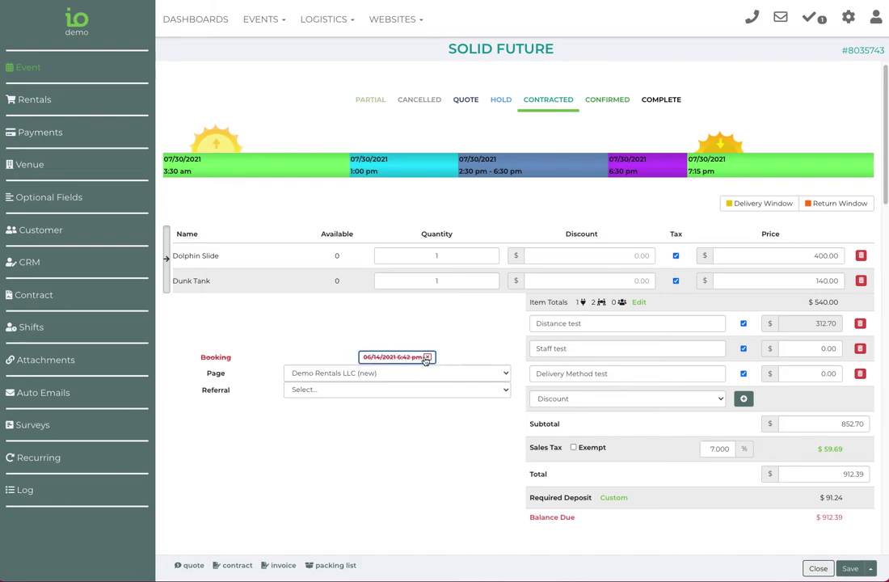
click(850, 18)
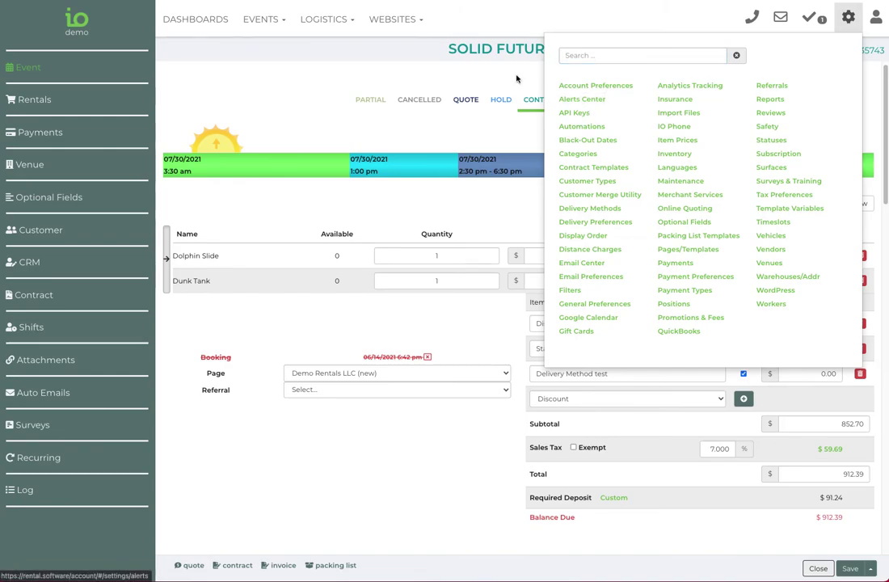
click(589, 107)
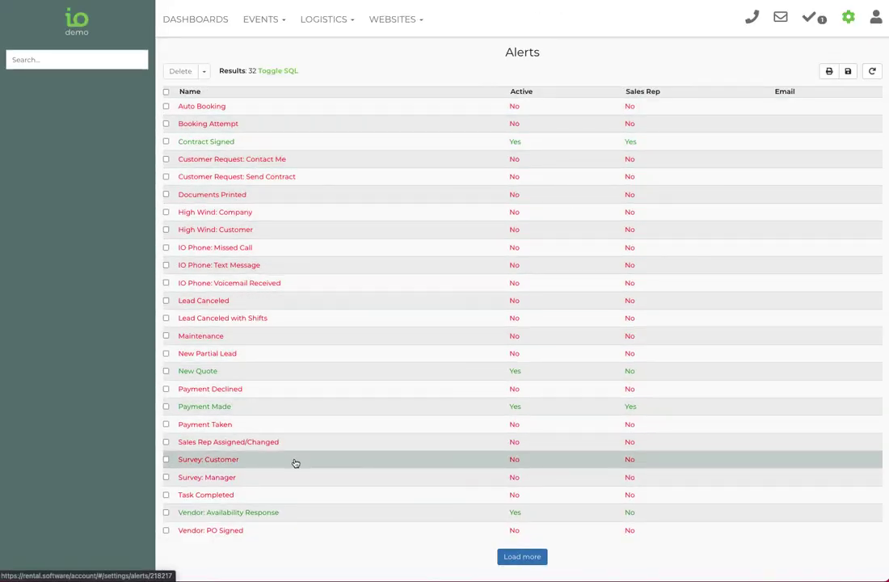
click(280, 145)
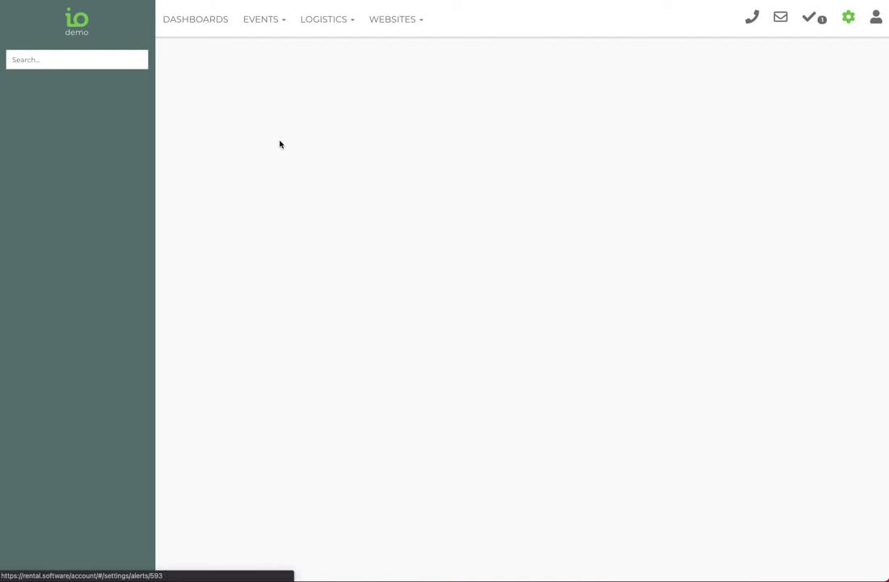
click(395, 124)
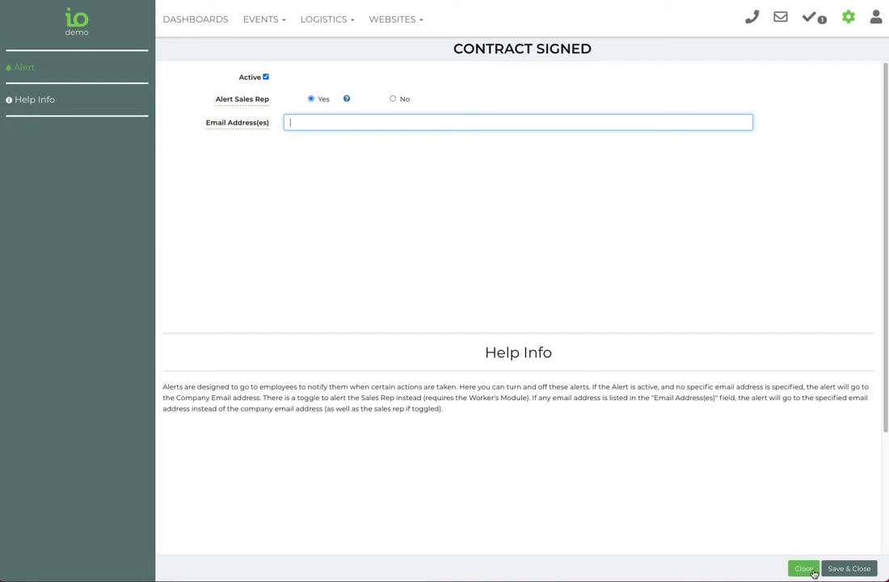
click(812, 573)
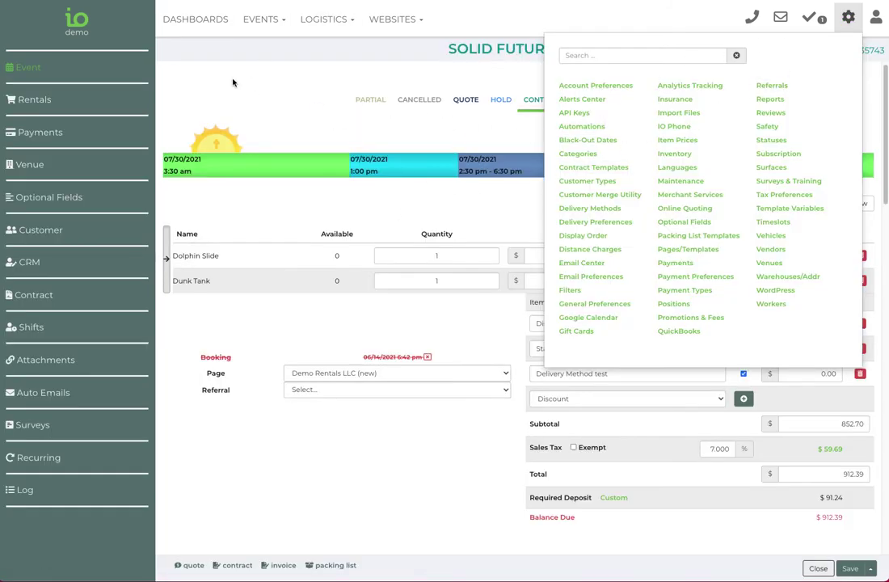
Override the lead's total to 850, adding a -58.31 discount line.
click(262, 85)
scroll(262, 85, down, 2)
scroll(284, 144, down, 2)
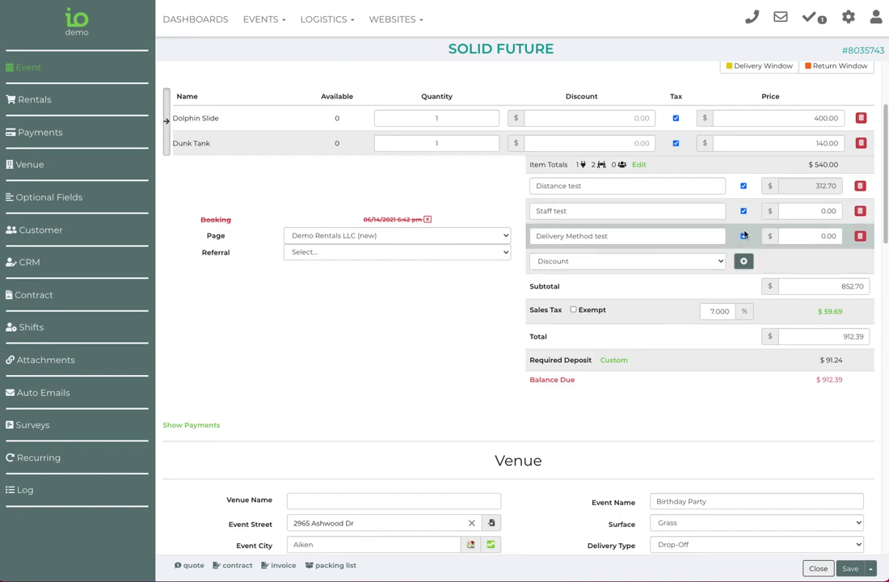
click(848, 338)
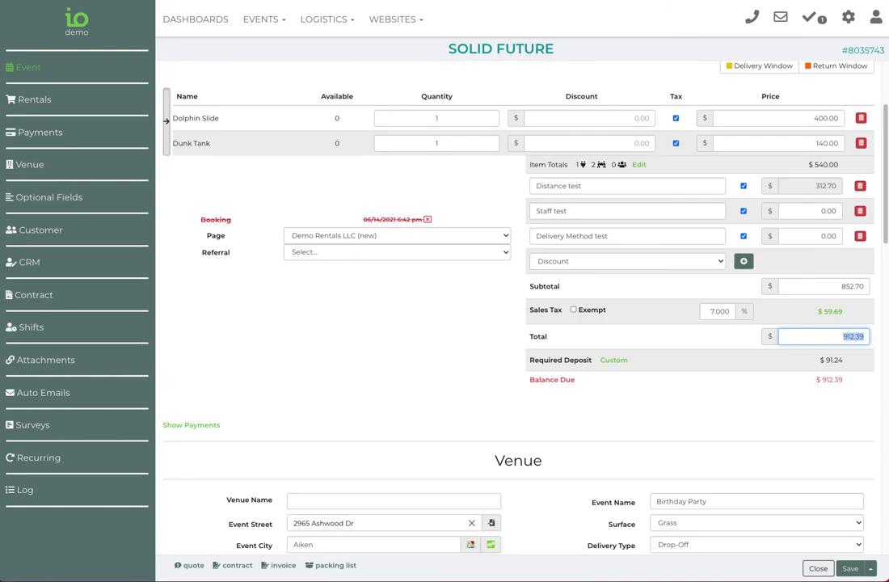
text(850)
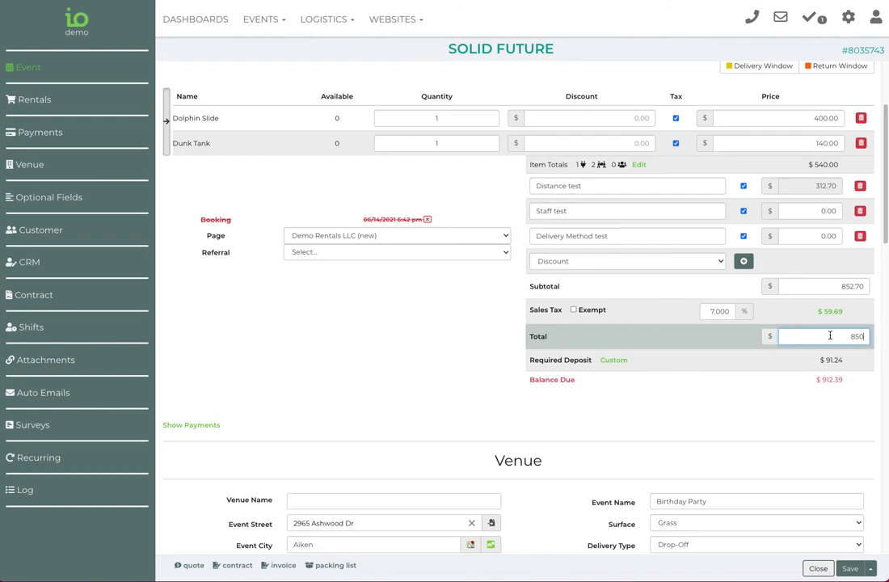
key(Return)
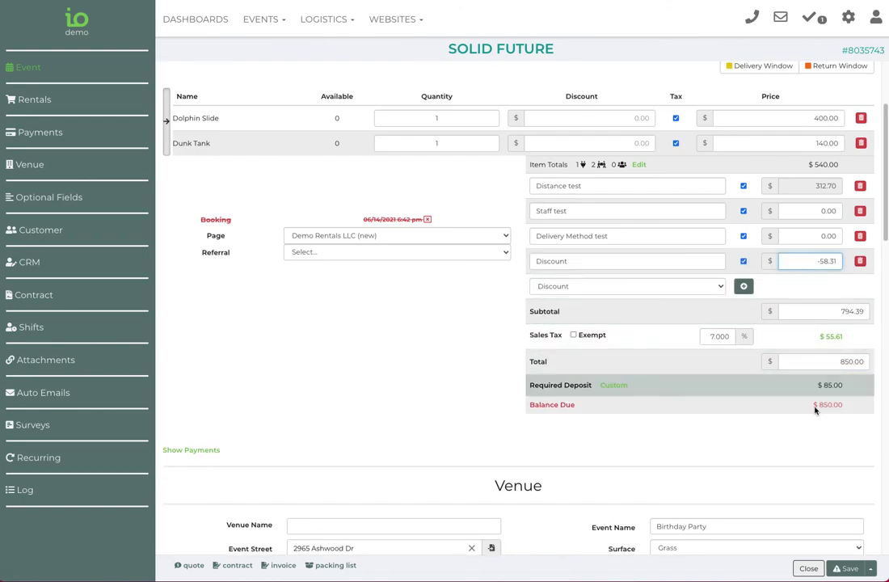
Save the Solid Future lead with the $850.00 total.
scroll(799, 445, down, 1)
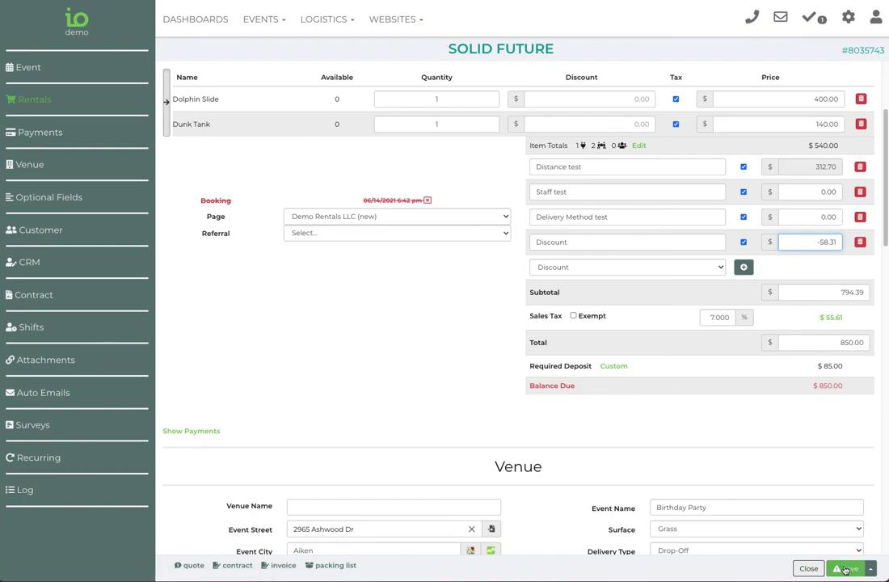
click(844, 569)
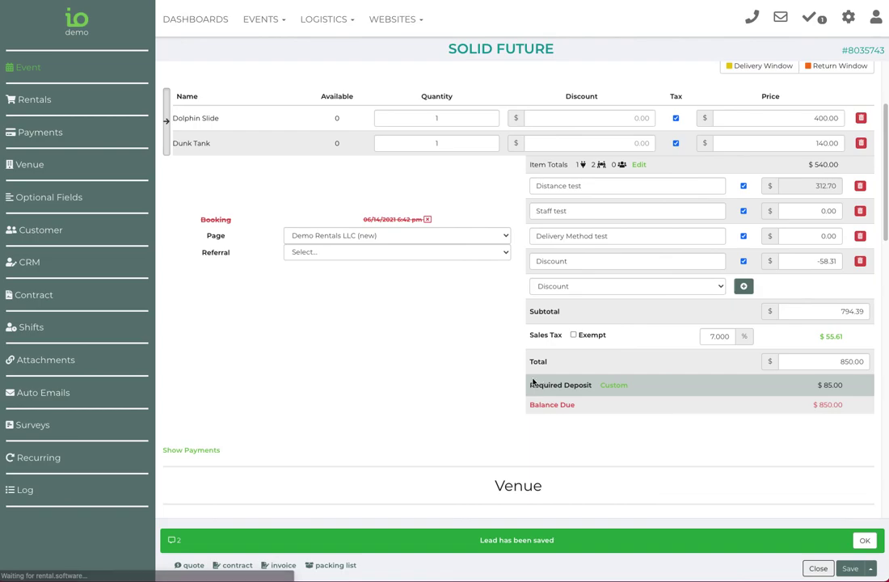
scroll(519, 385, down, 1)
scroll(520, 384, down, 5)
scroll(519, 385, up, 8)
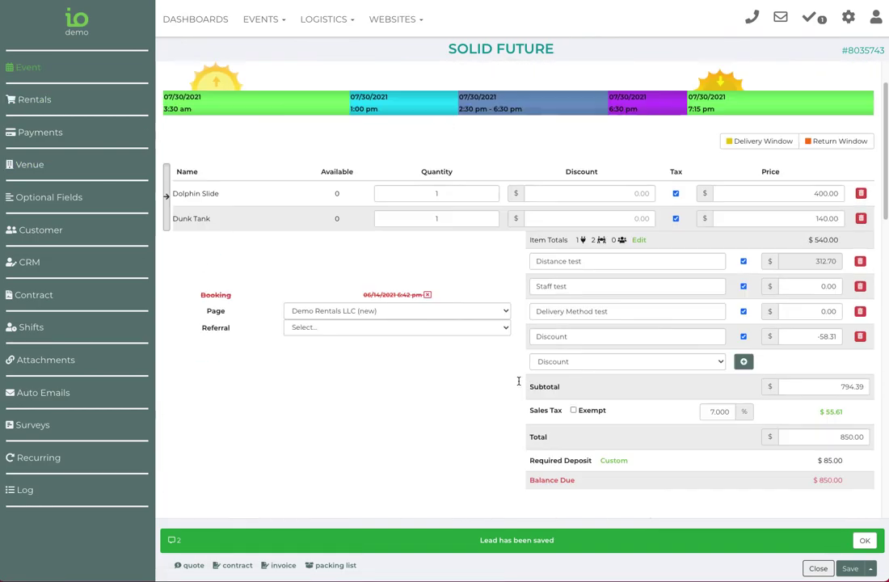